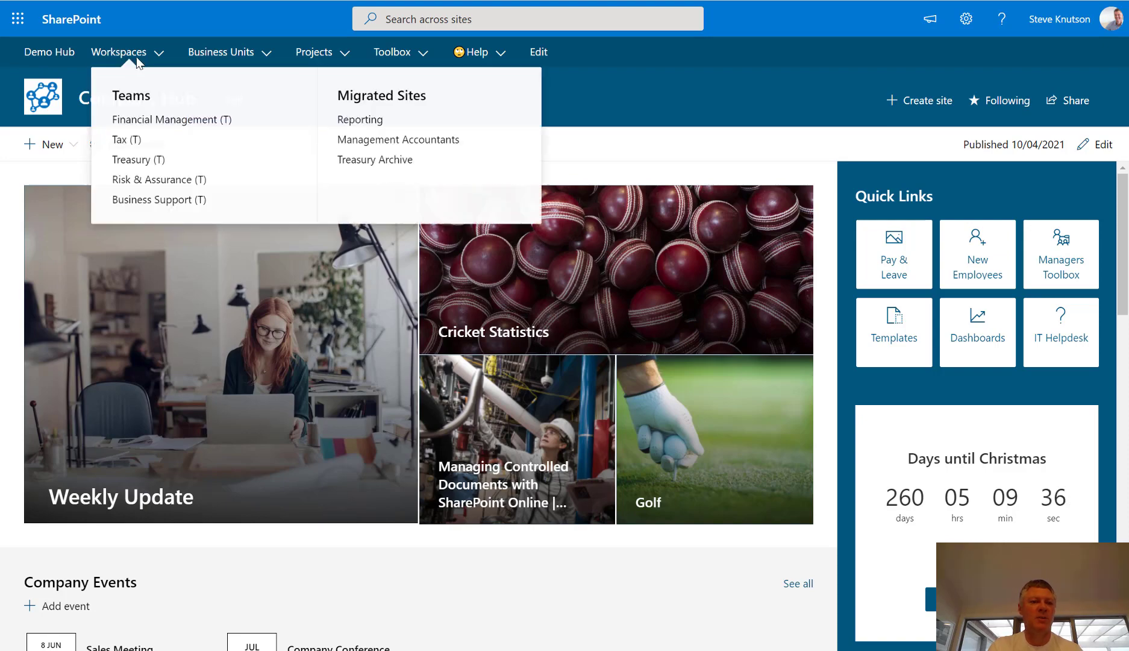
Open the New Employees page from the Company Hub quick links and look through its sections.
mouse_move(391, 53)
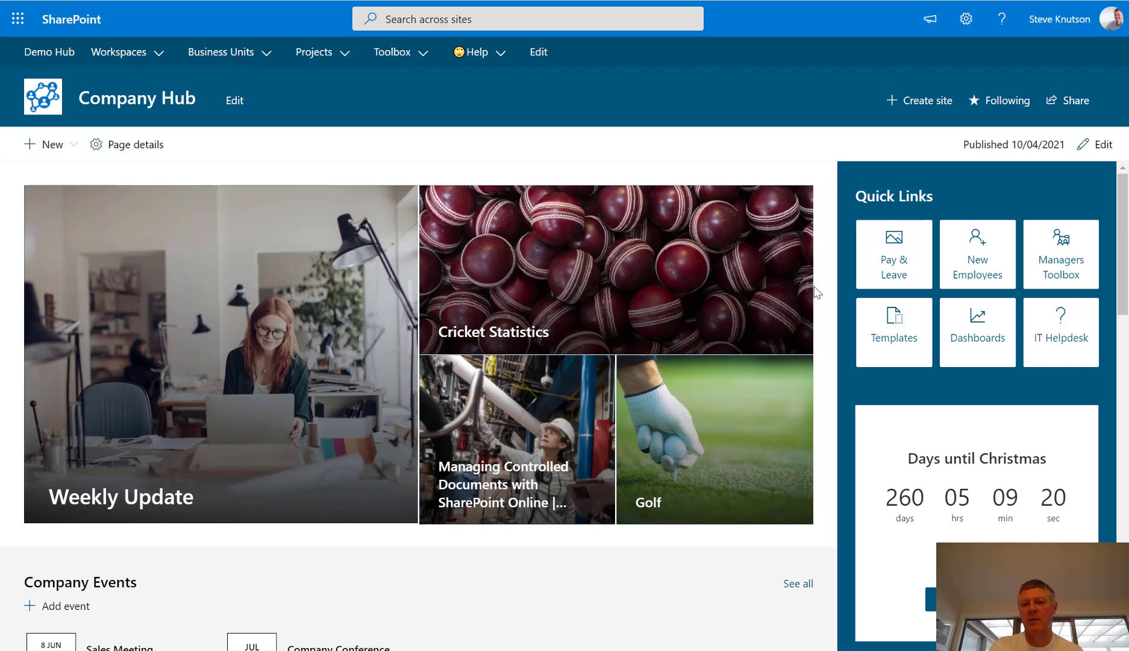
click(985, 271)
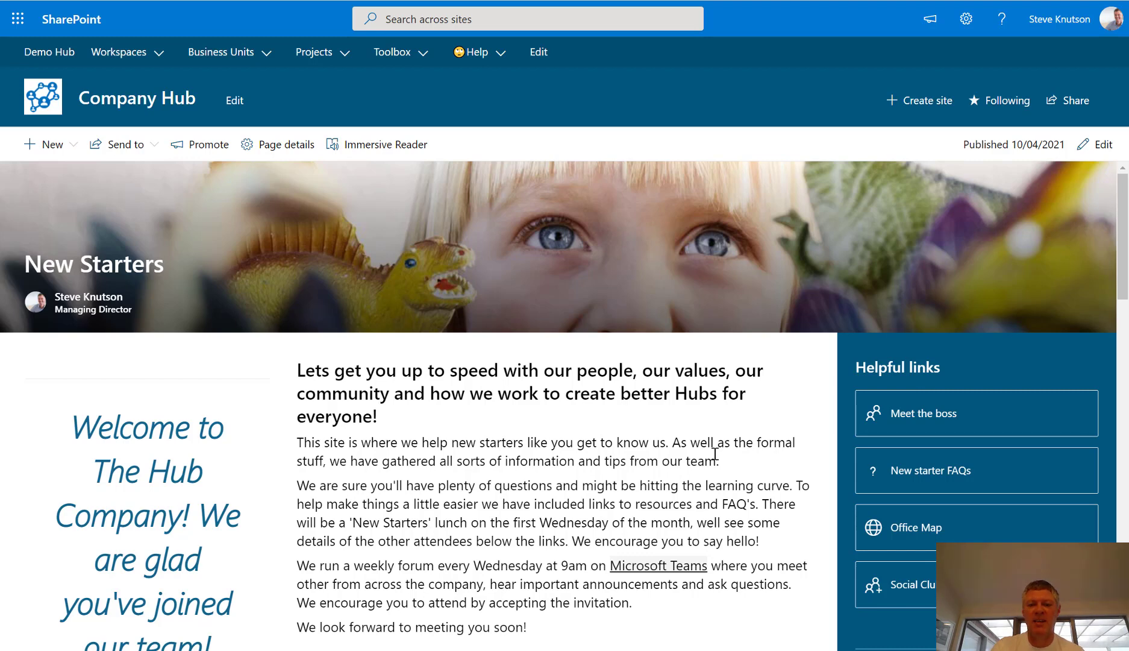
scroll(714, 453, down, 1)
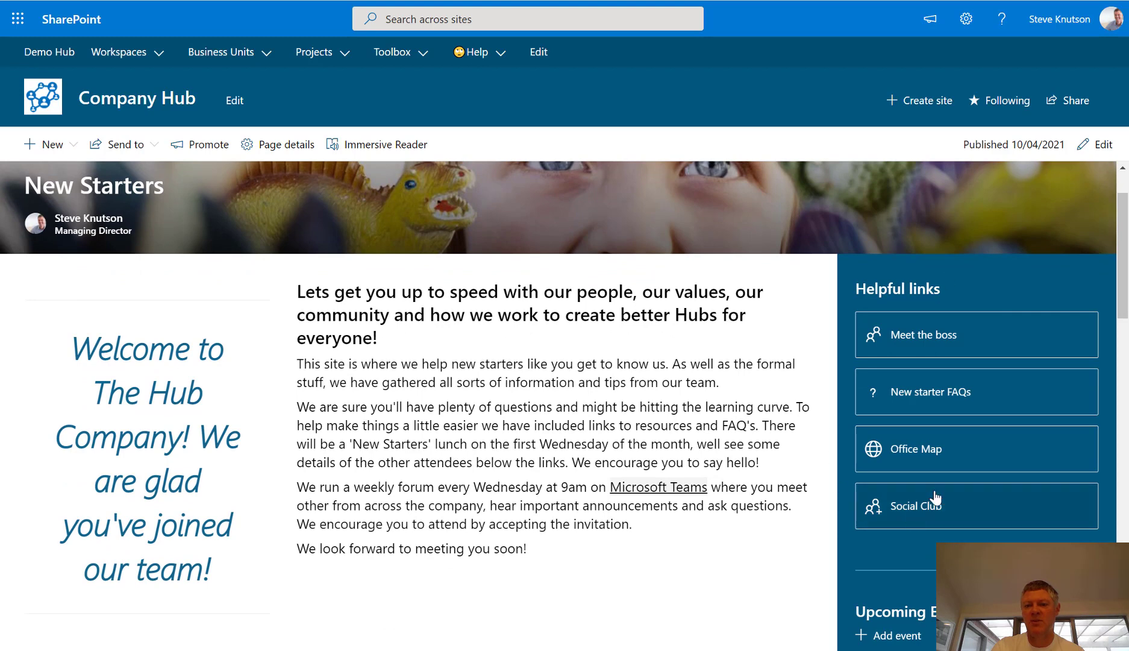
scroll(779, 509, down, 3)
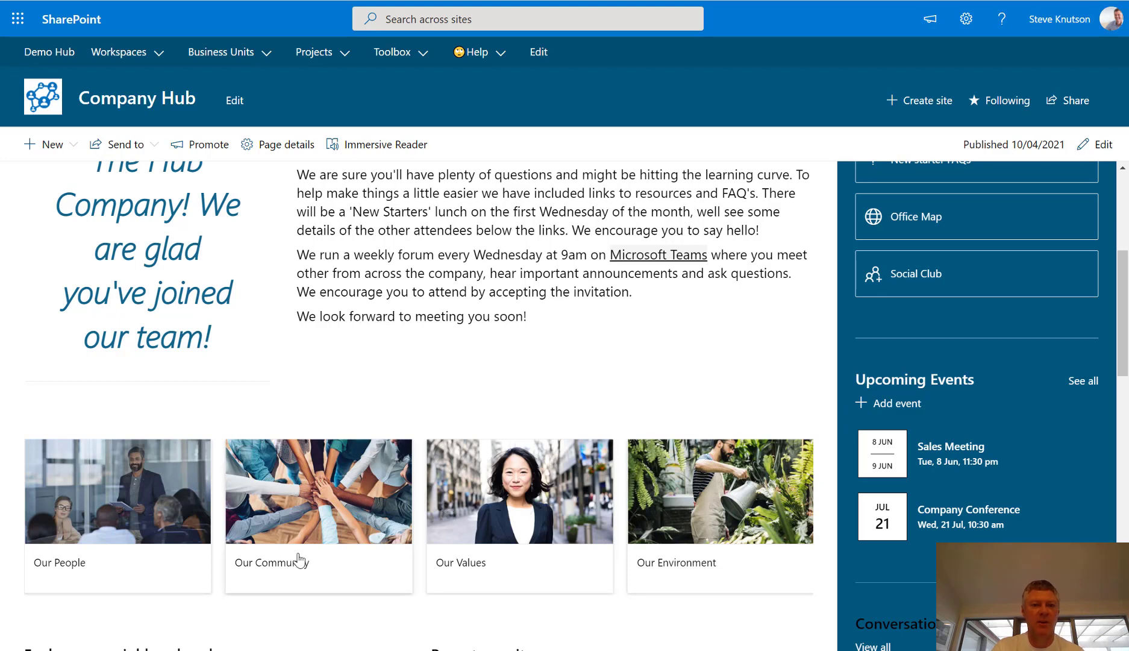
scroll(299, 561, down, 3)
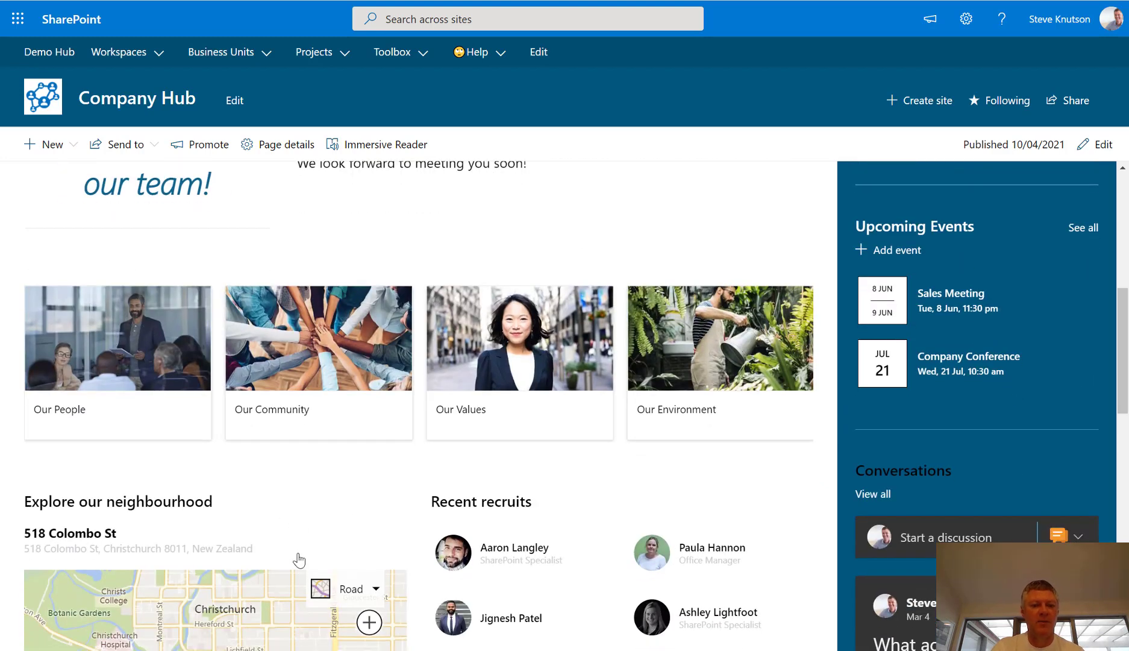
scroll(300, 560, down, 7)
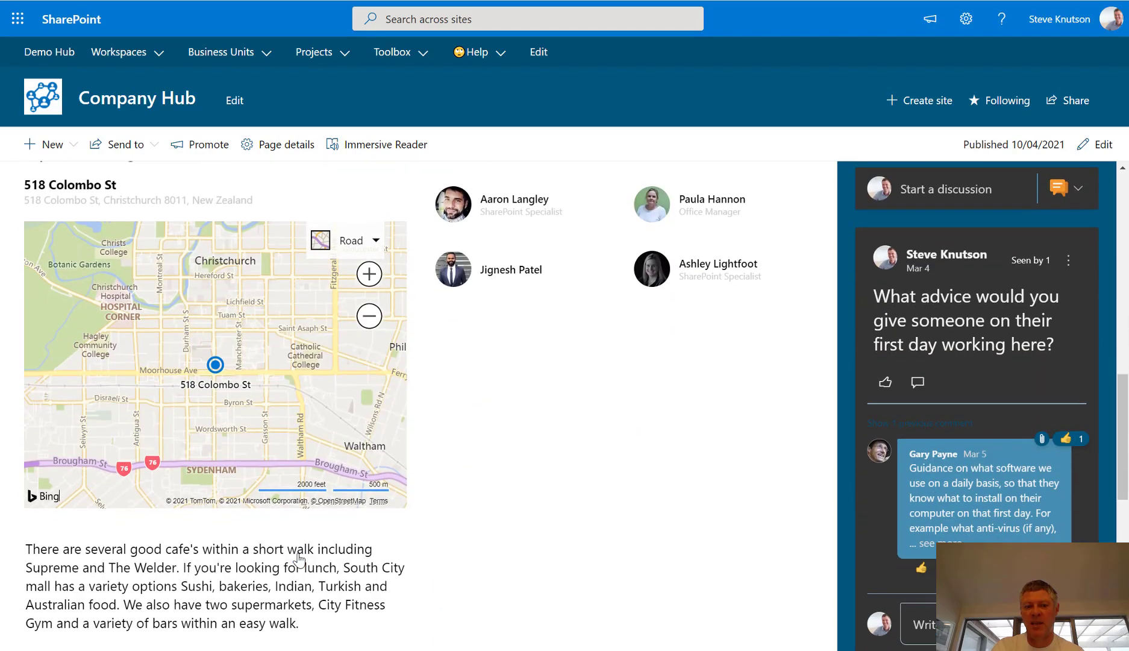
scroll(300, 559, down, 3)
scroll(300, 560, up, 12)
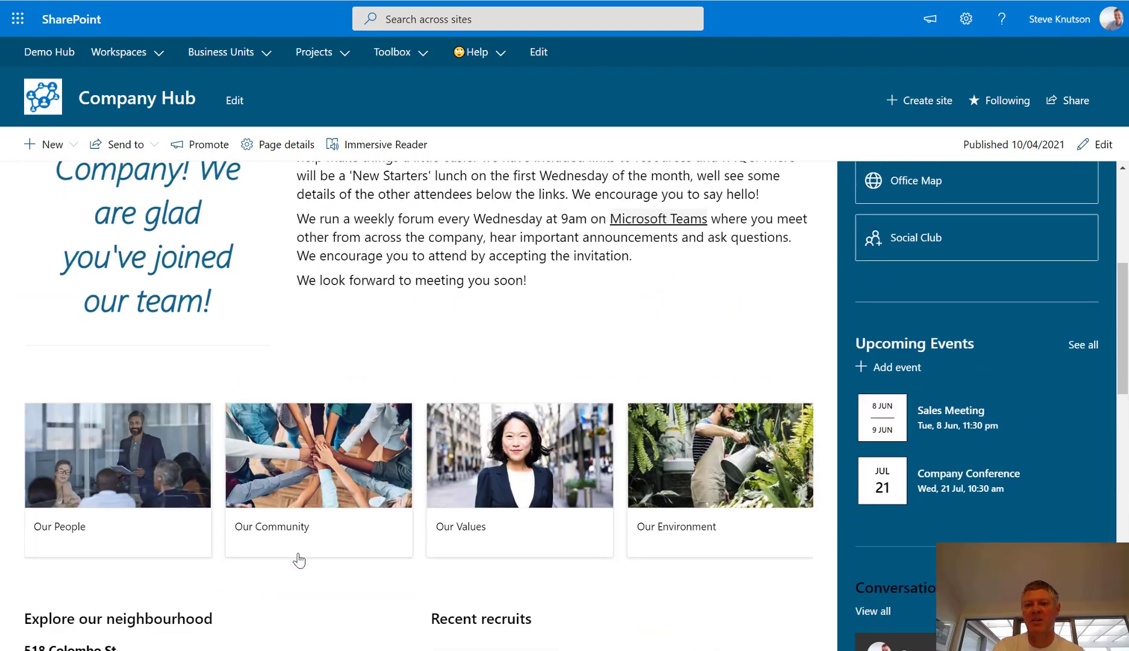
scroll(300, 560, up, 7)
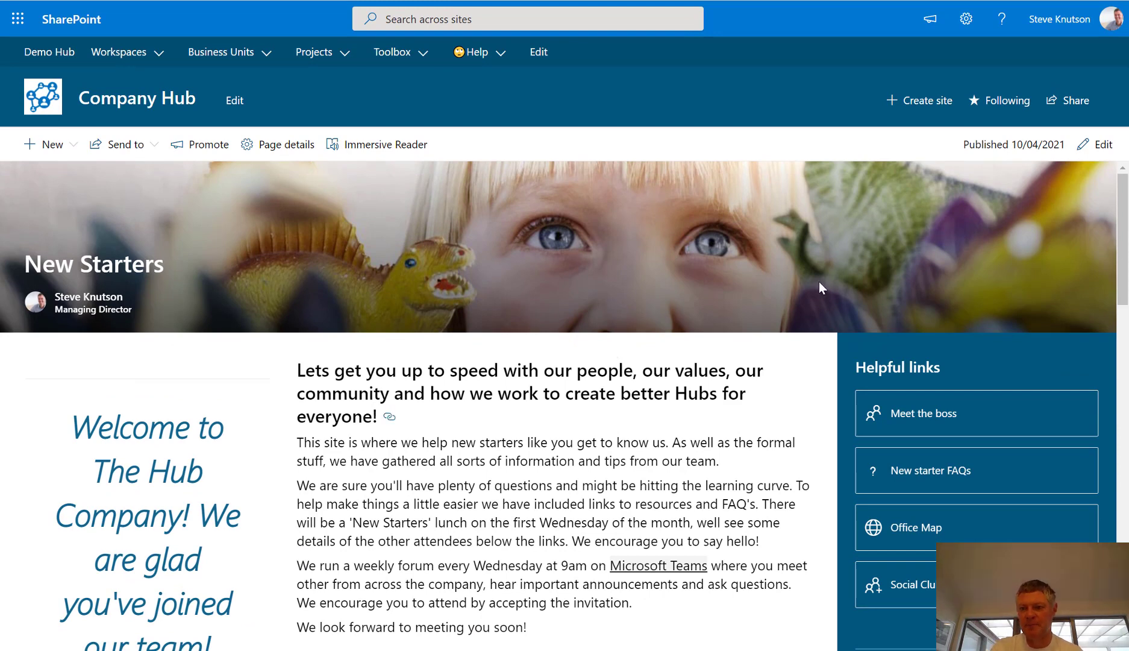
Put the New Starters page into edit mode and open the settings of its title area.
click(1102, 149)
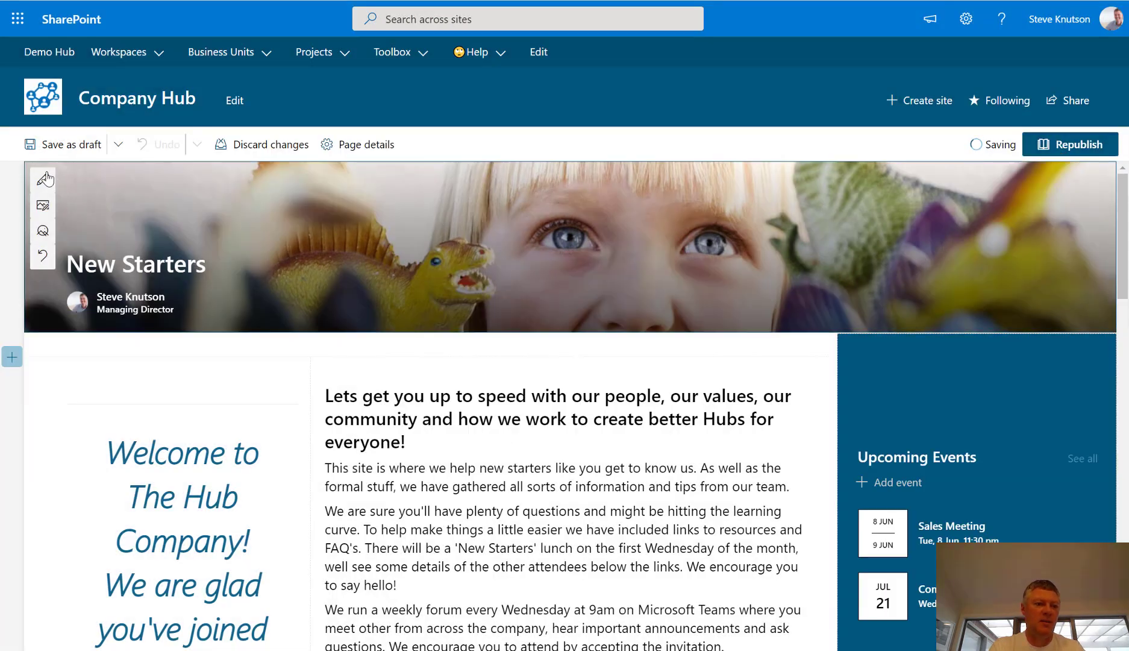
click(42, 179)
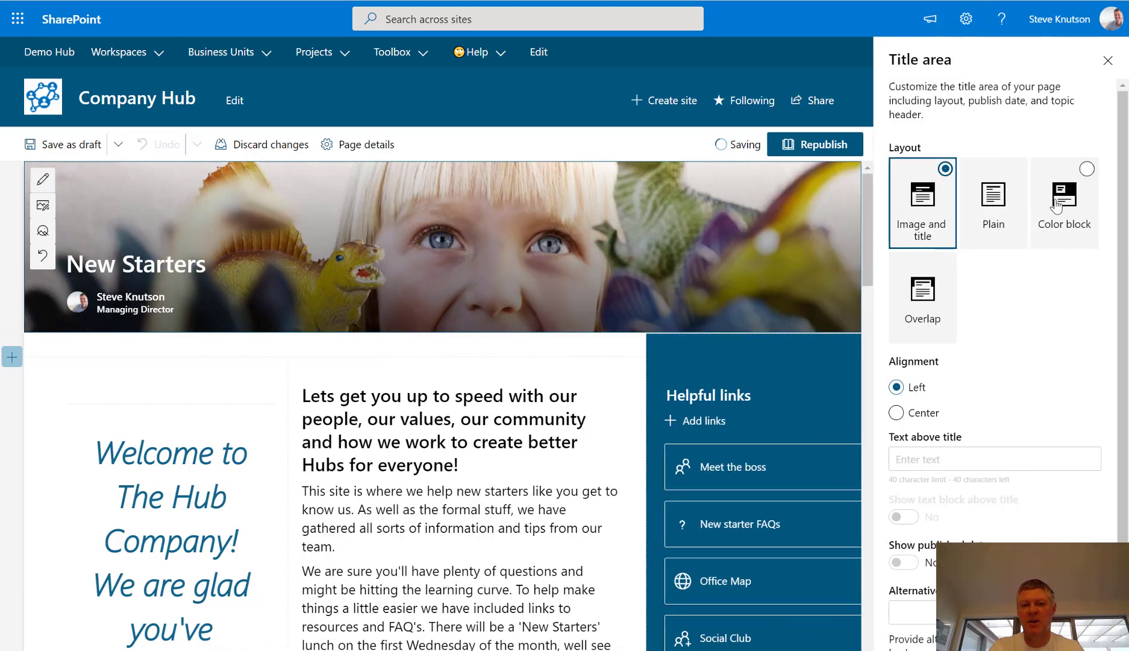
scroll(1056, 207, down, 3)
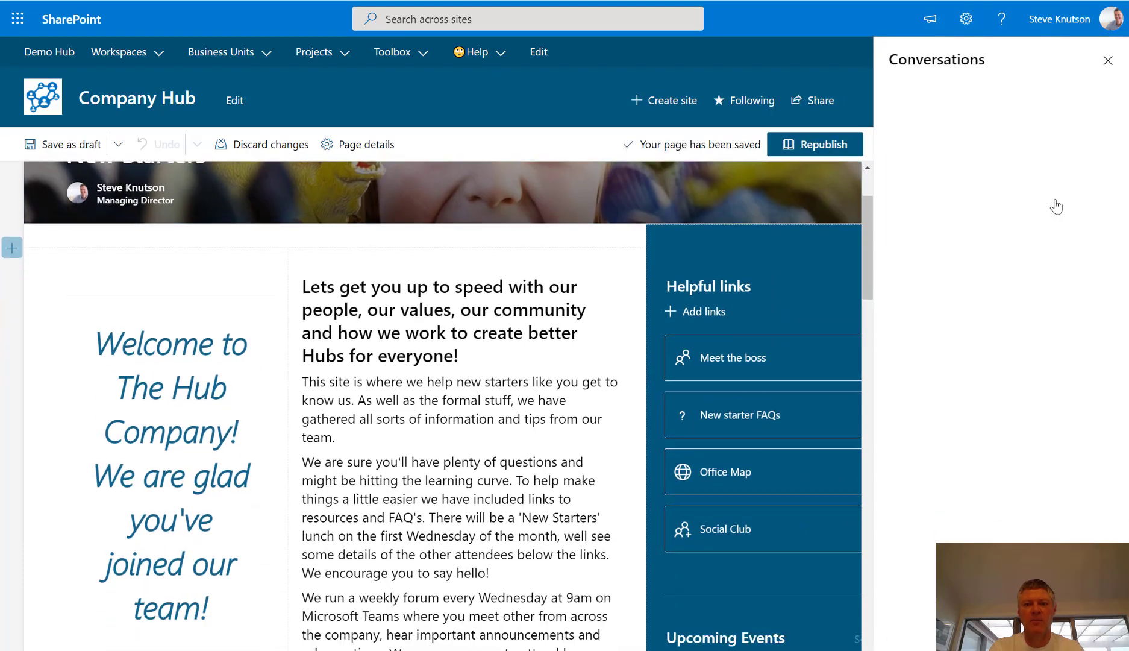
scroll(700, 320, down, 1)
scroll(700, 320, down, 5)
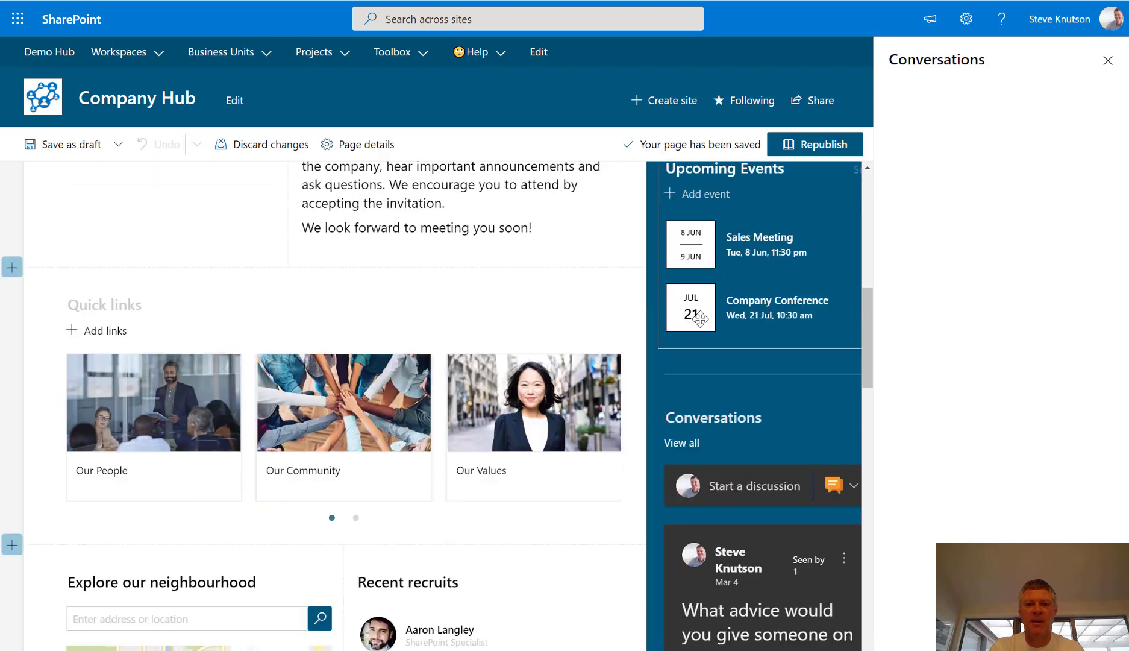
scroll(867, 271, up, 3)
scroll(868, 271, down, 1)
scroll(871, 358, down, 5)
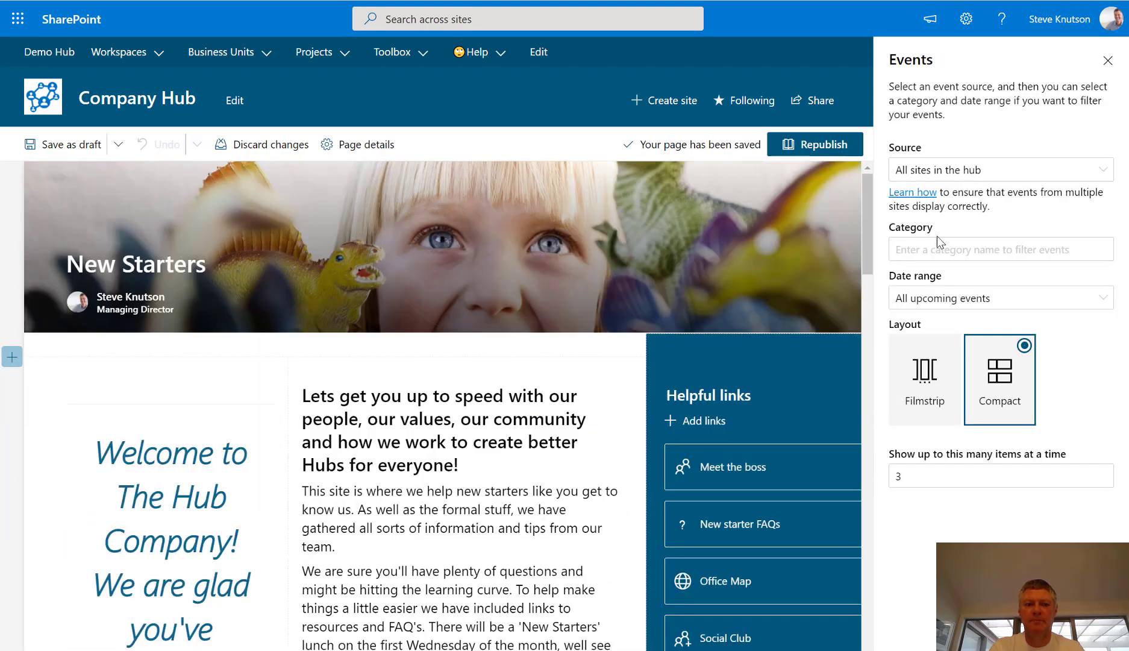
click(754, 217)
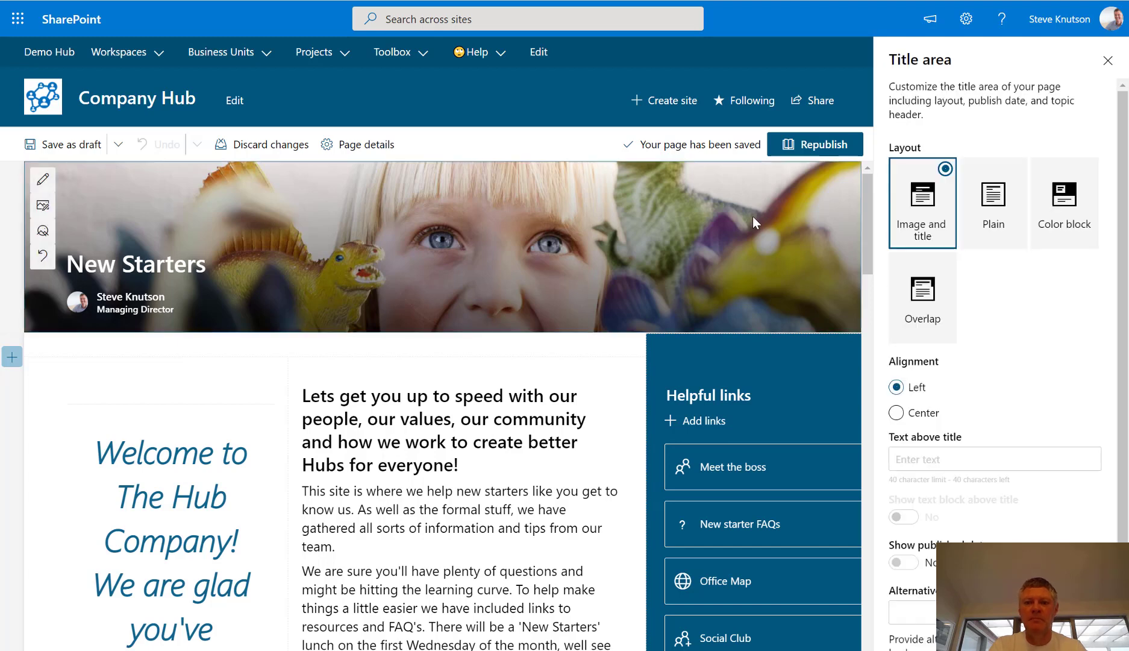
Try the Plain layout for the title area and settle on the Color block layout.
click(1063, 220)
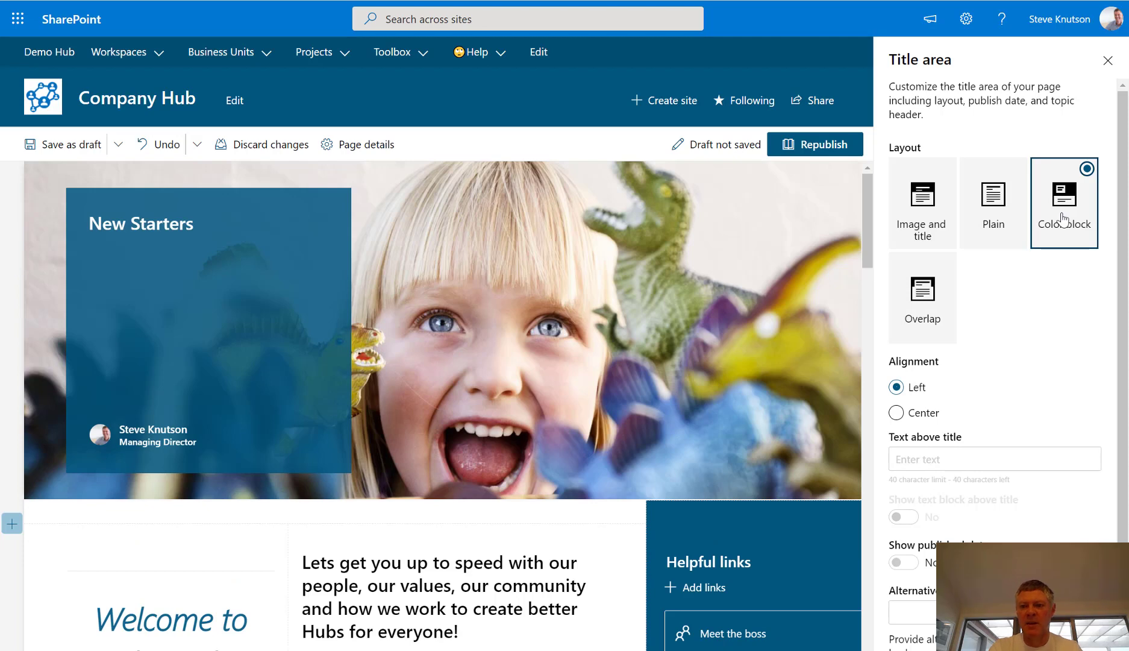
click(988, 227)
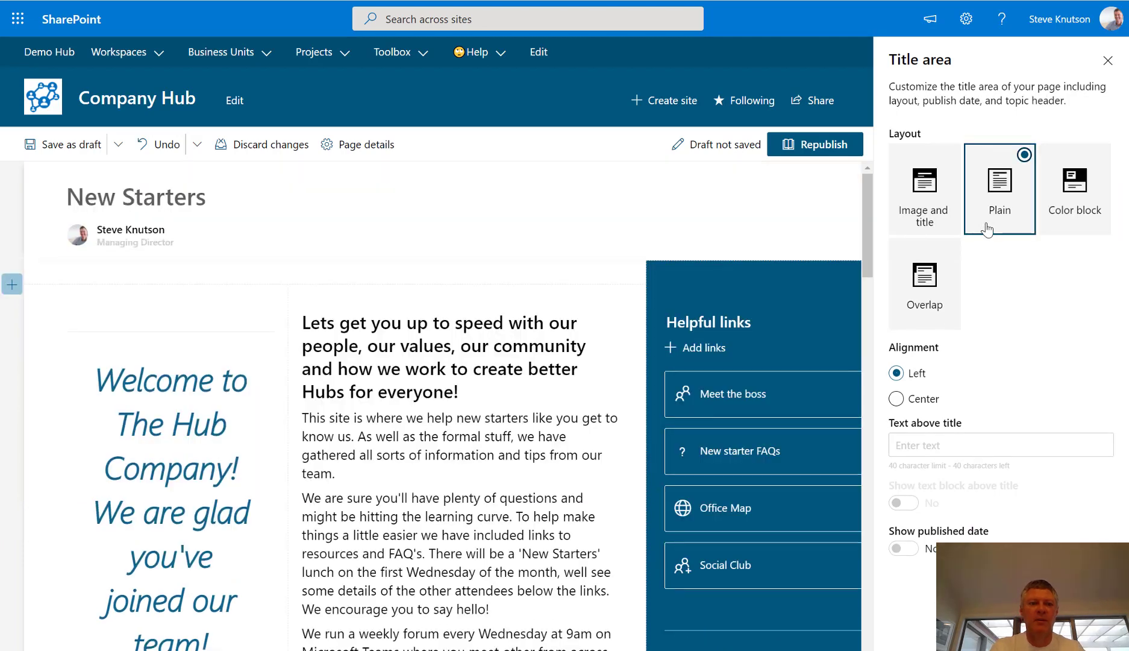
click(1073, 216)
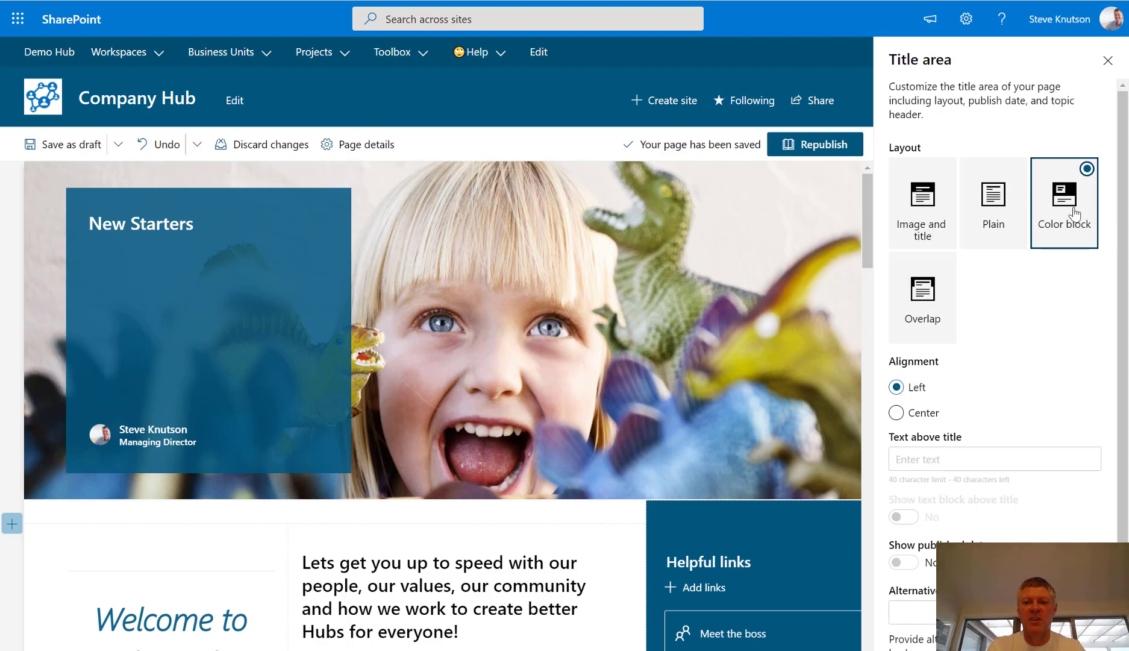
scroll(1034, 345, down, 1)
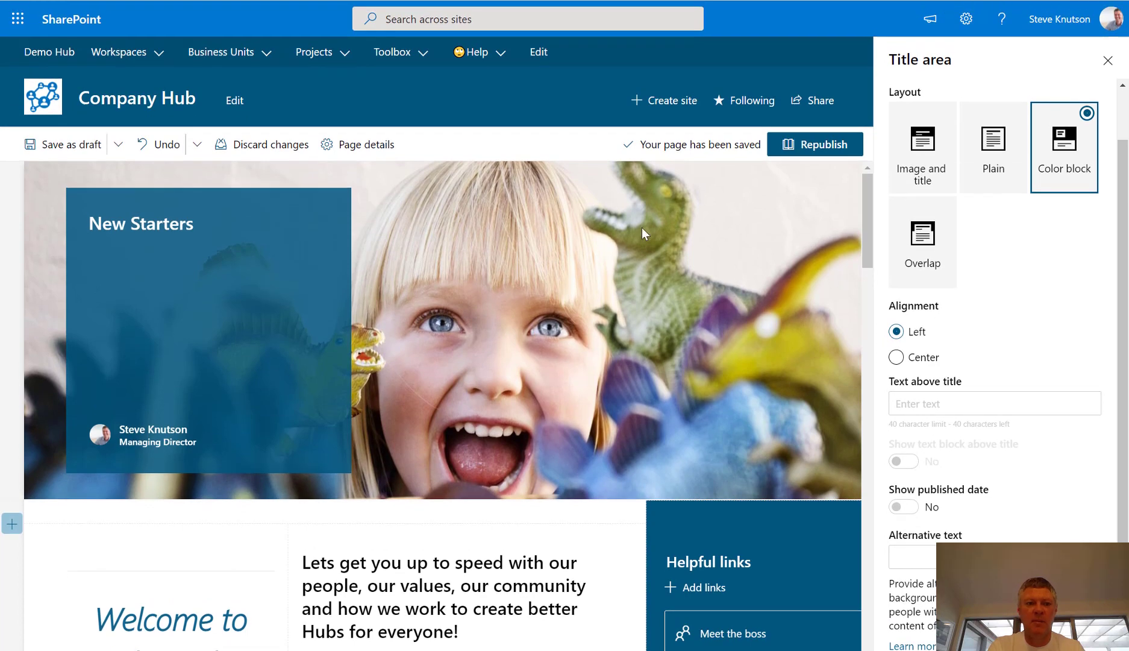
Start replacing the title area's background image and search the stock images for "work".
mouse_move(290, 241)
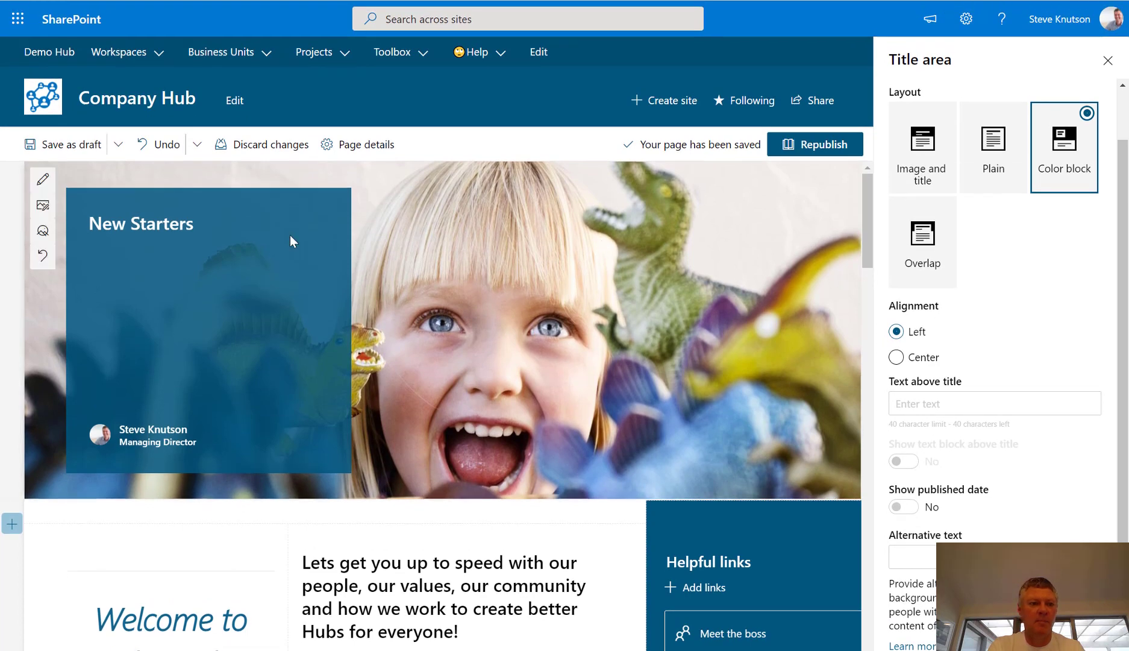
click(42, 206)
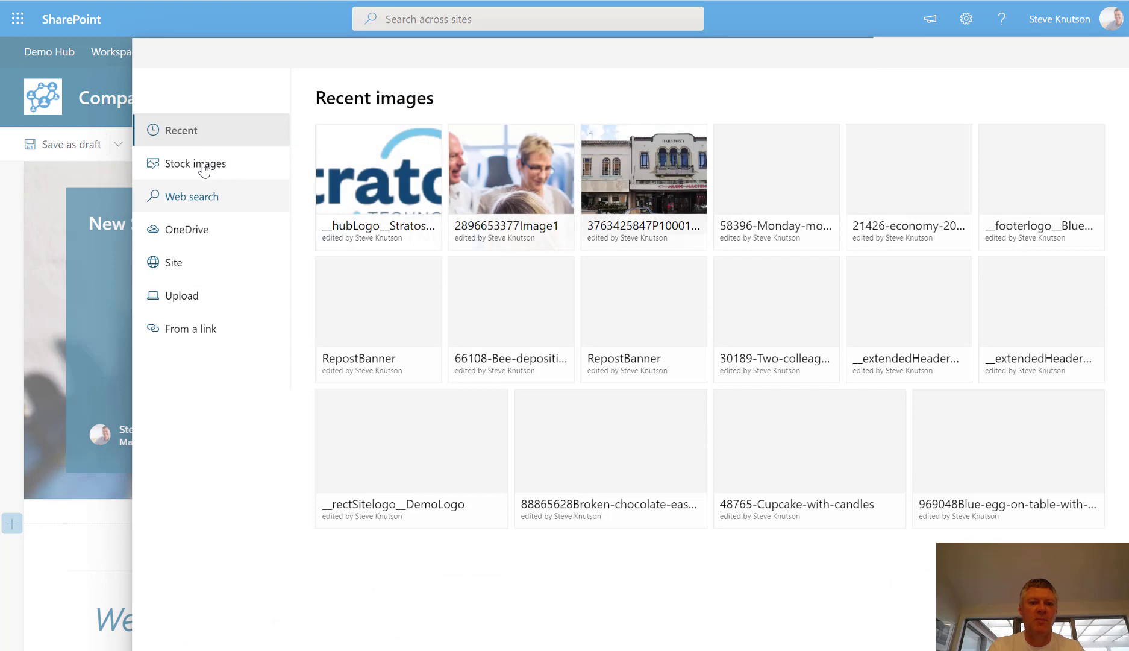
click(205, 168)
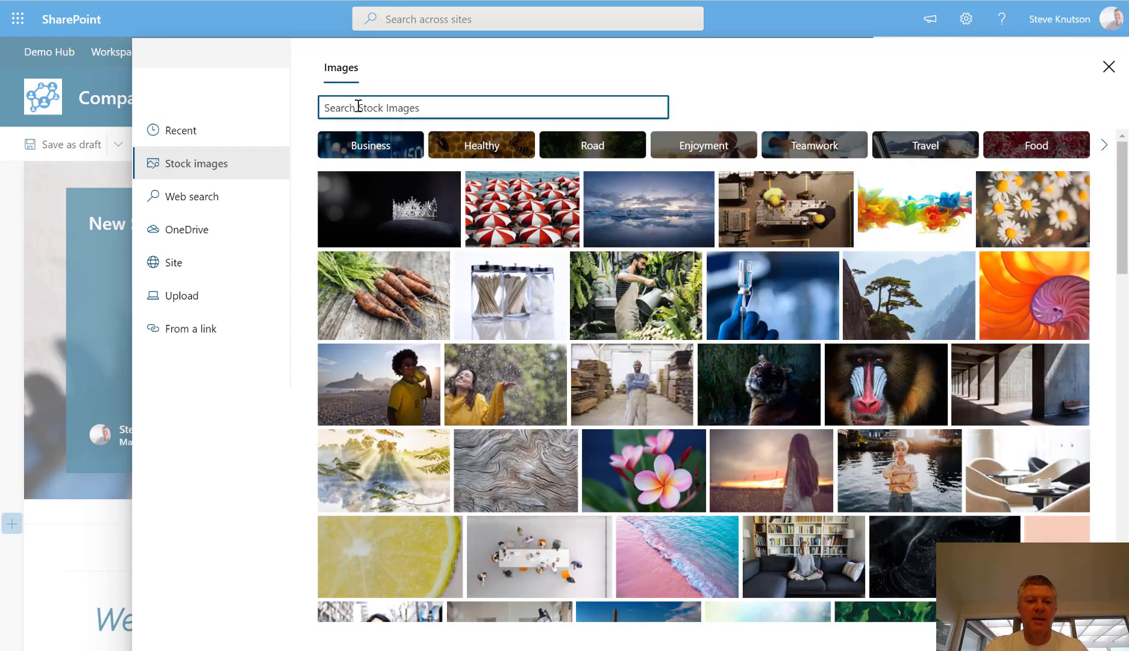
text(work)
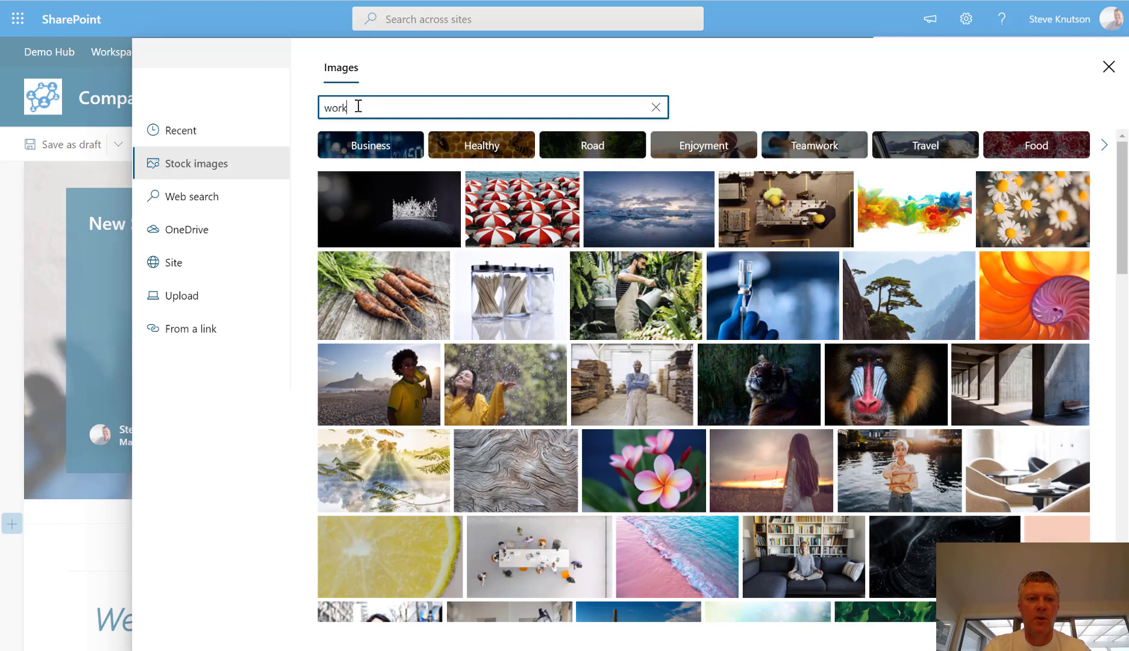
key(Return)
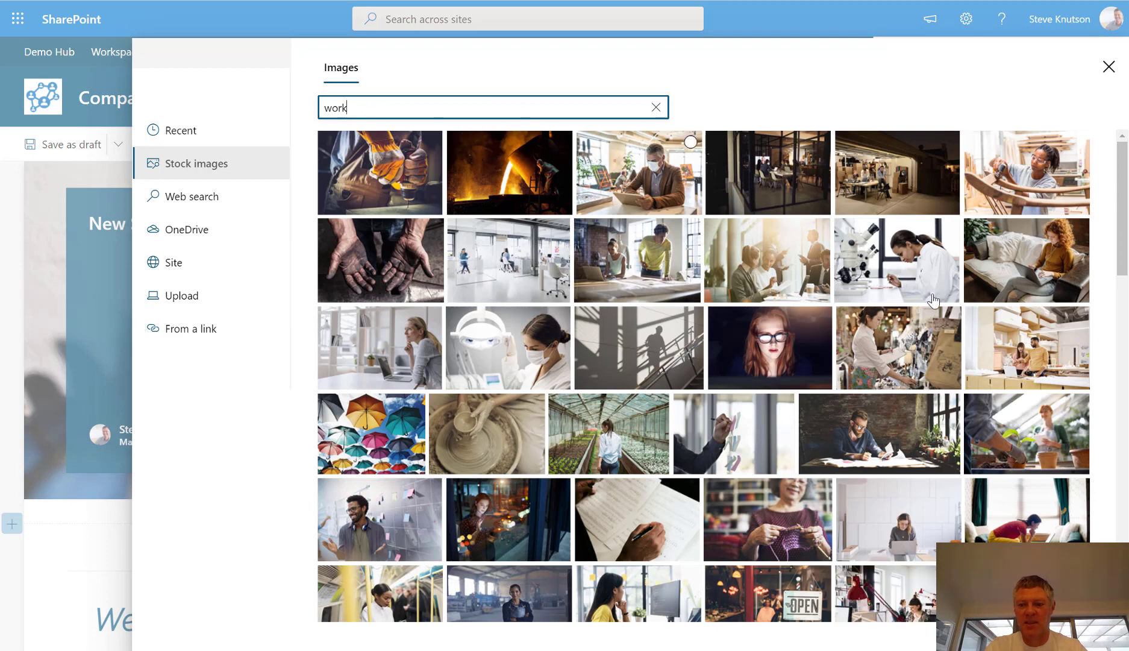
Insert the stock photo of a man leaning over a seated woman at a desk as the title image and close the settings.
scroll(883, 413, down, 3)
scroll(884, 414, down, 4)
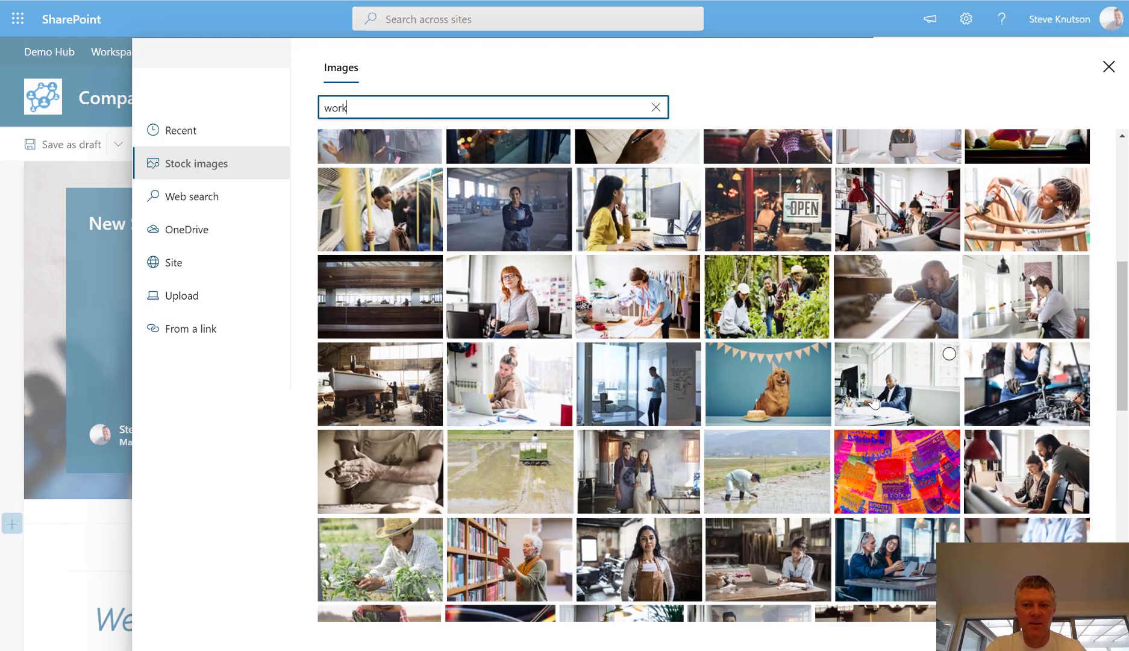
click(1020, 466)
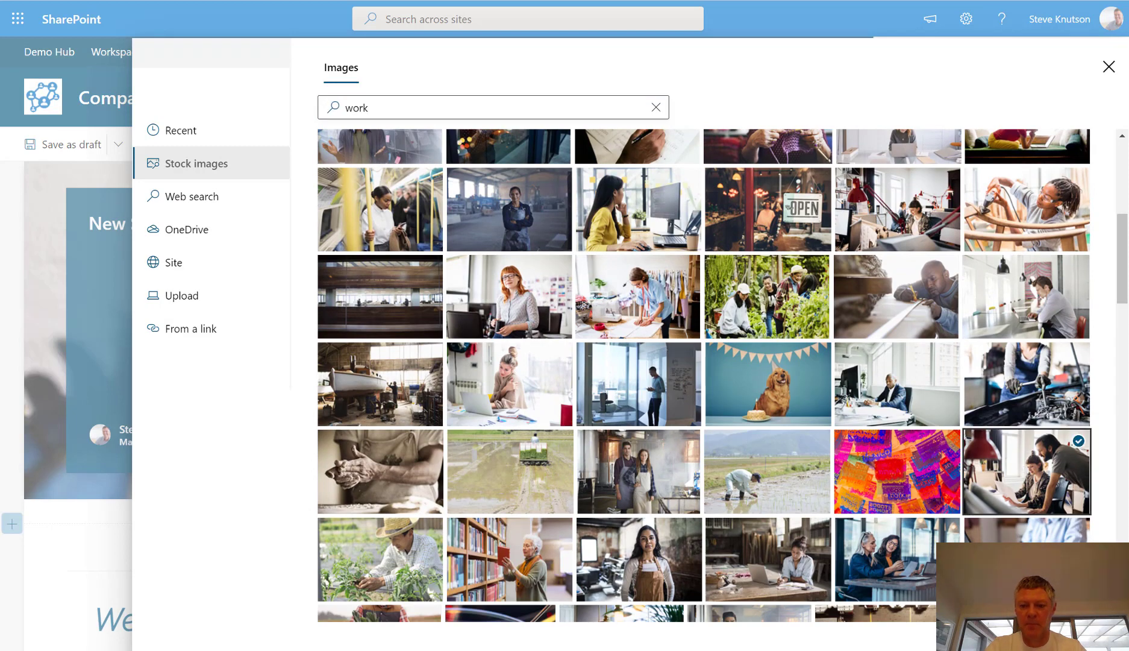
click(1020, 466)
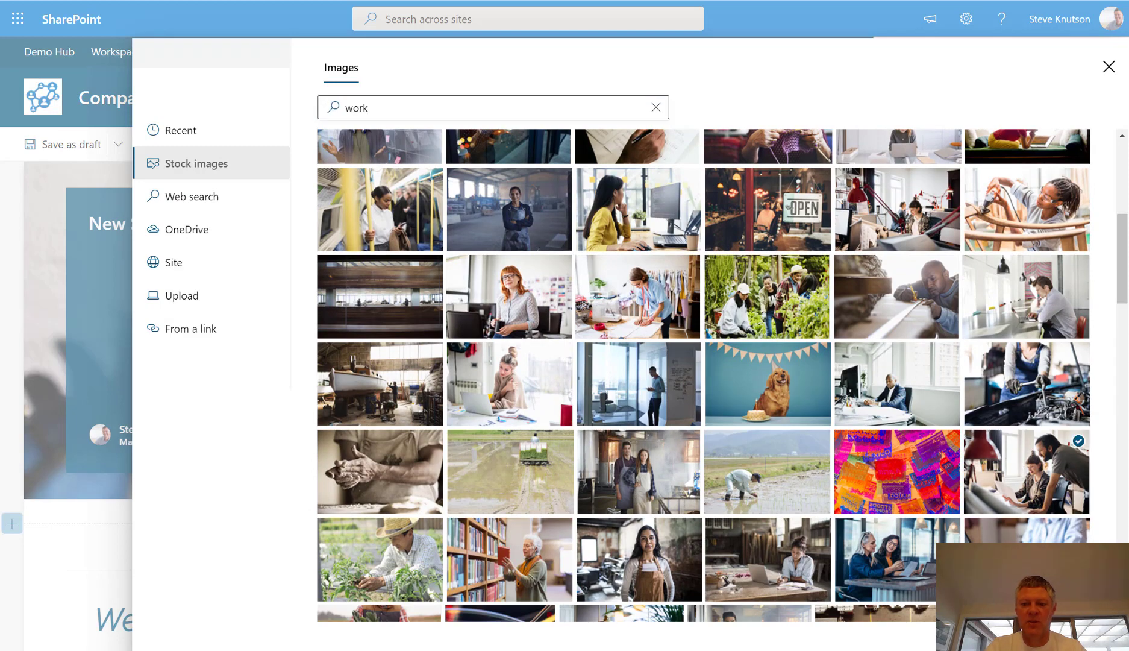
double_click(718, 527)
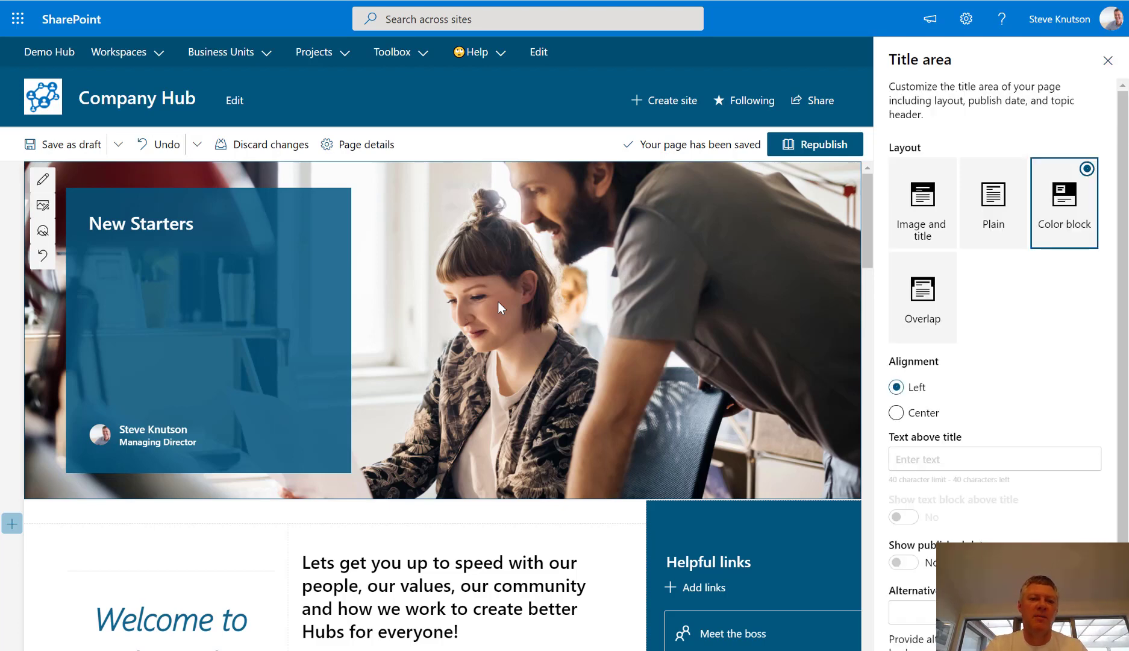
click(1107, 63)
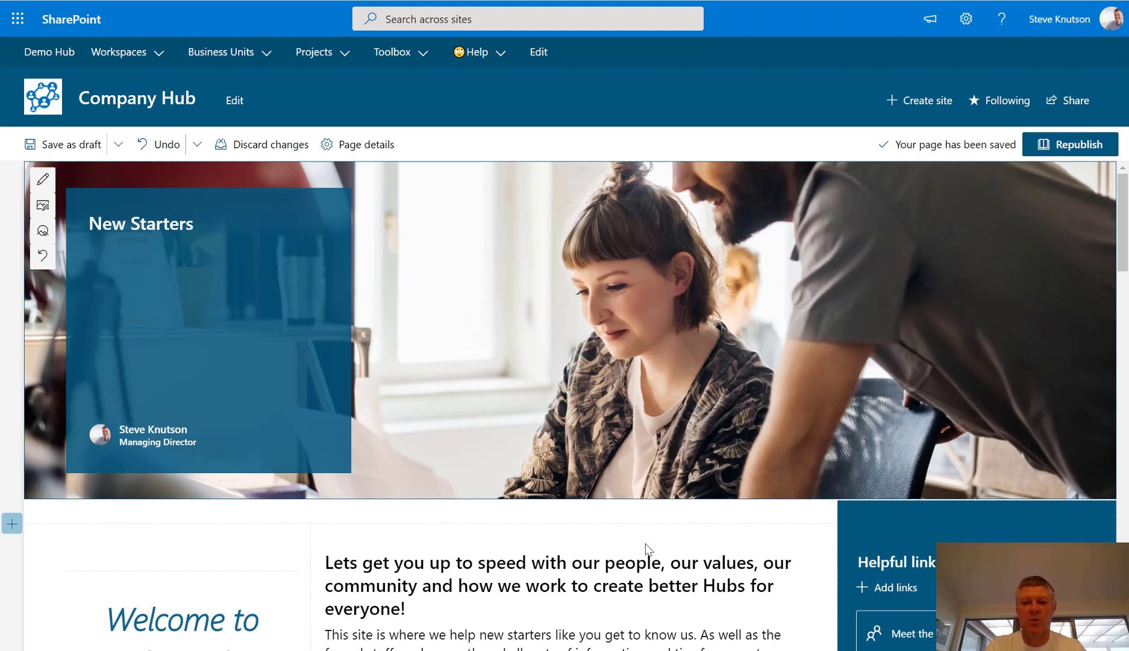
Change the layout of the Quick links web part with Our People and Our Community from Filmstrip to Tiles.
scroll(654, 531, down, 5)
scroll(693, 474, up, 1)
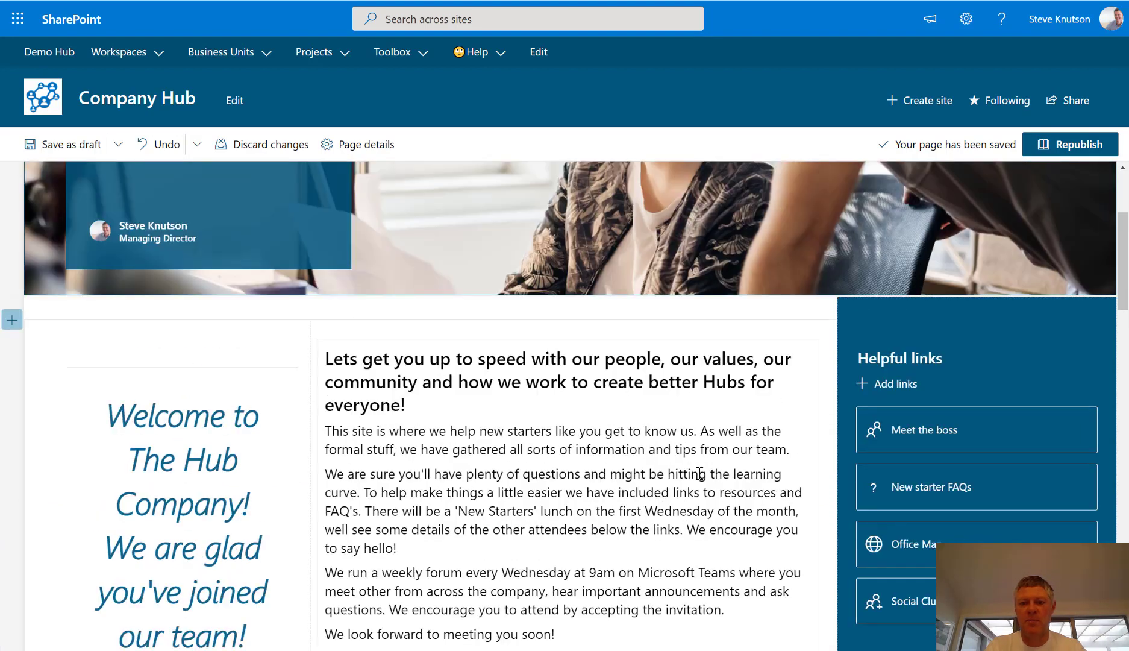
scroll(675, 495, down, 4)
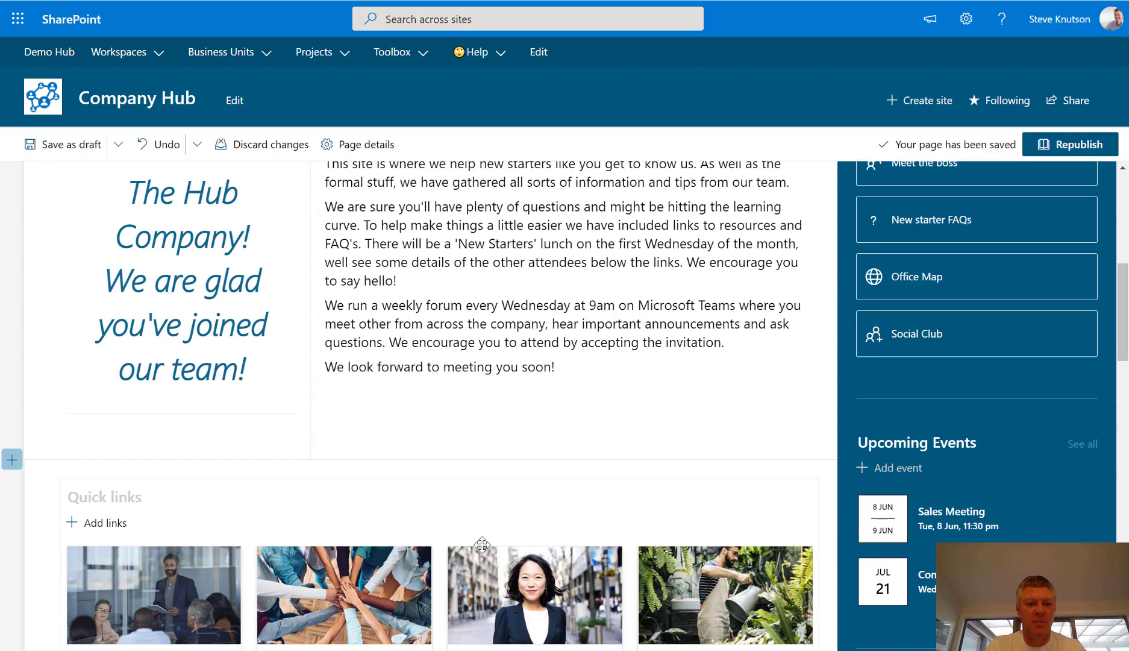
scroll(438, 488, down, 1)
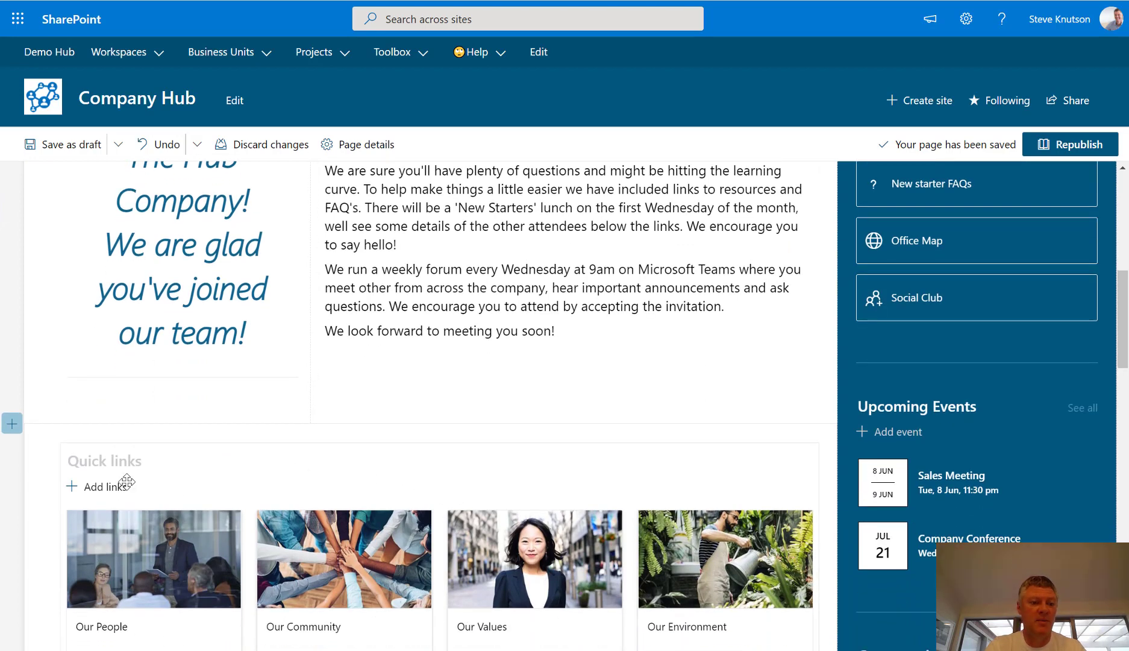
click(95, 462)
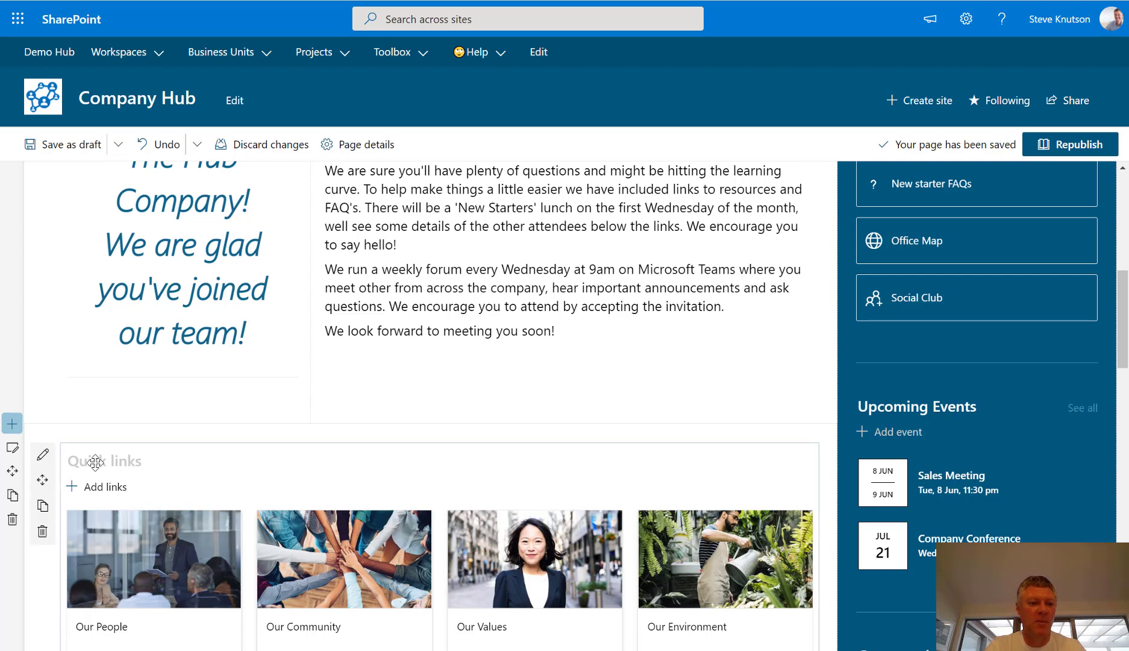
click(42, 456)
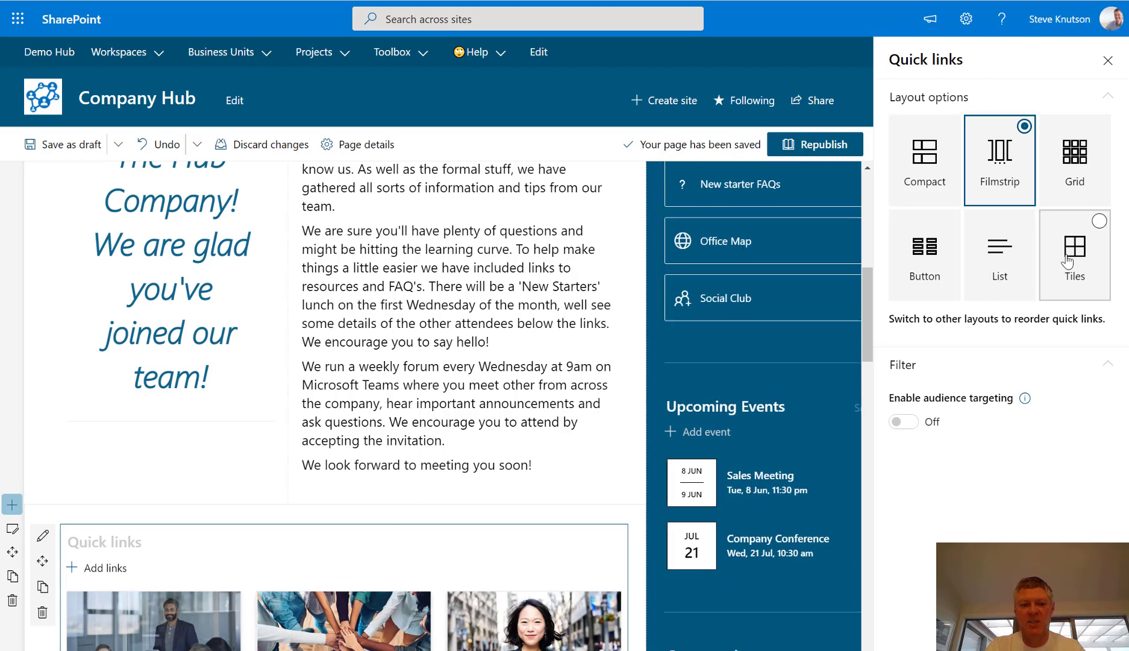
scroll(522, 390, down, 3)
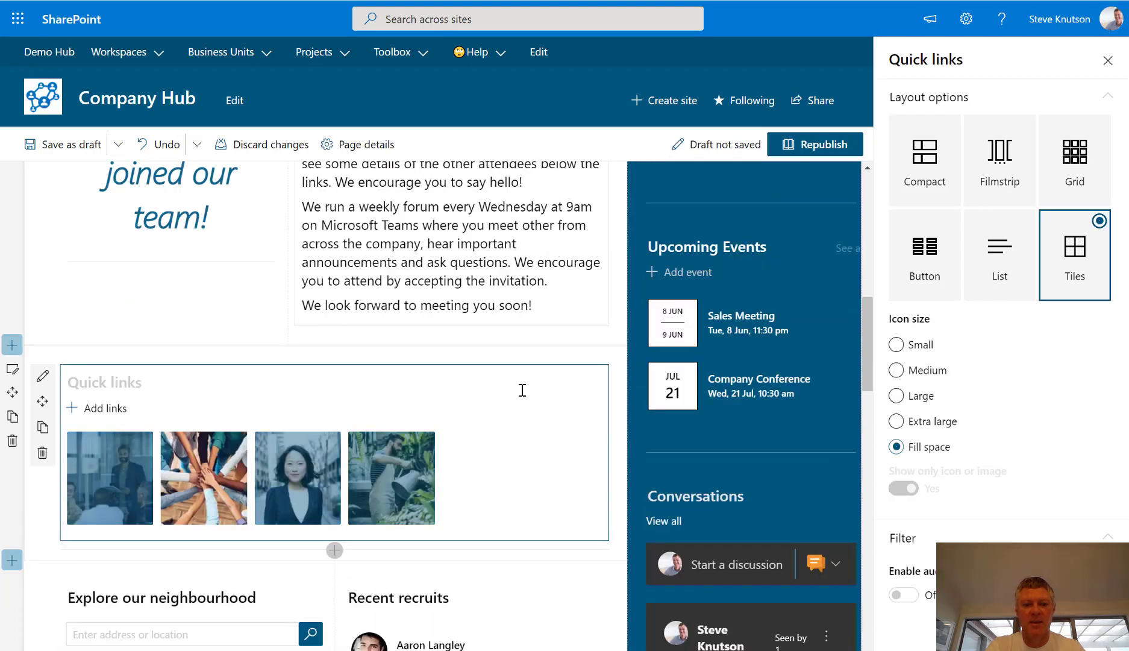
scroll(869, 332, down, 2)
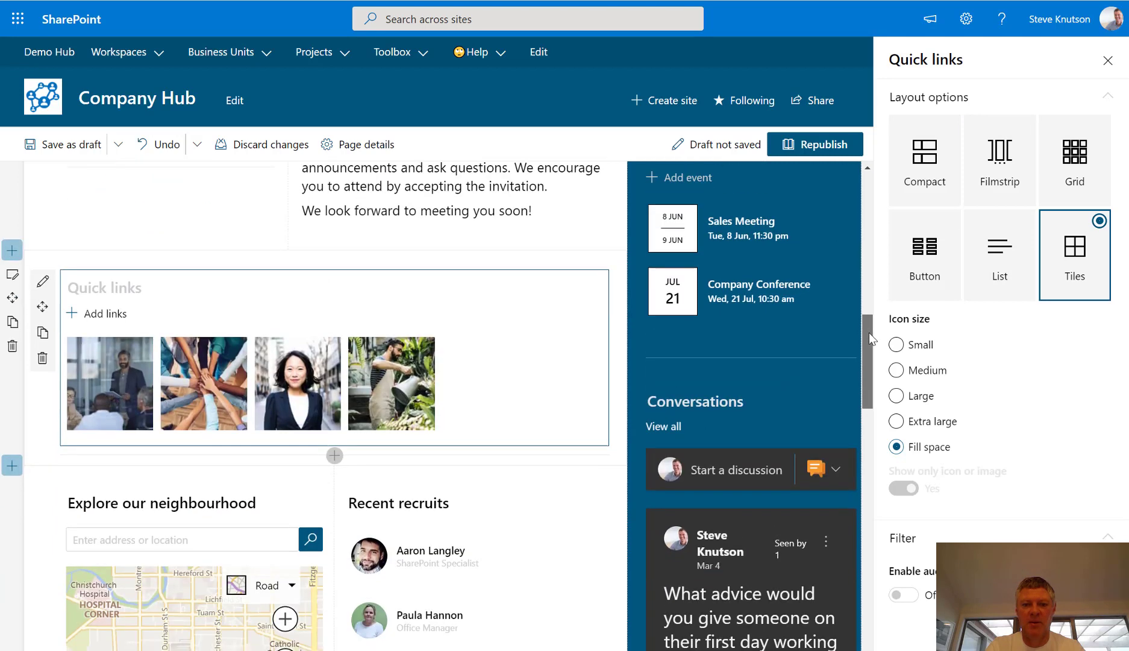
Set the layout of the Quick links web part with Our People and Our Community back to Filmstrip.
drag(866, 305, 866, 297)
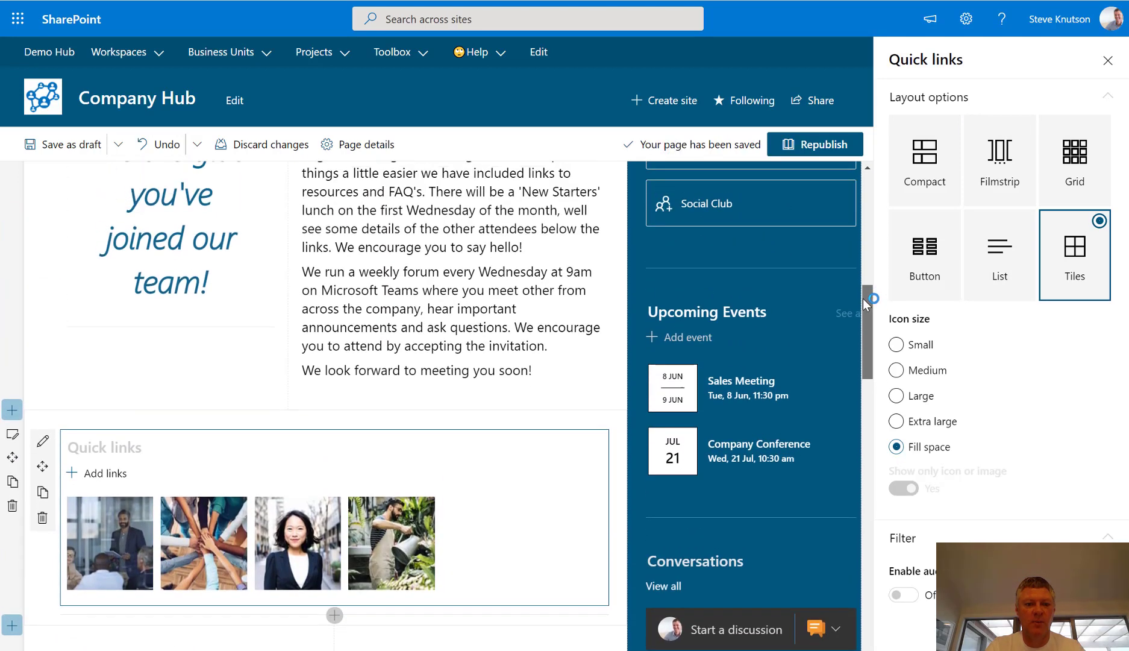
click(938, 179)
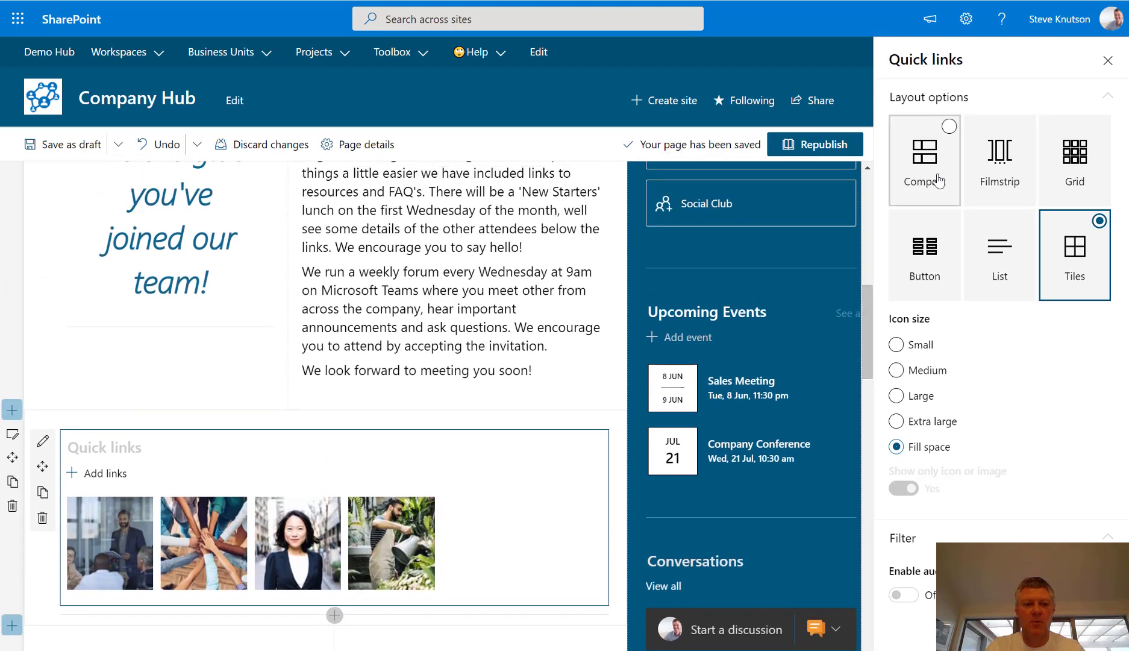
click(994, 176)
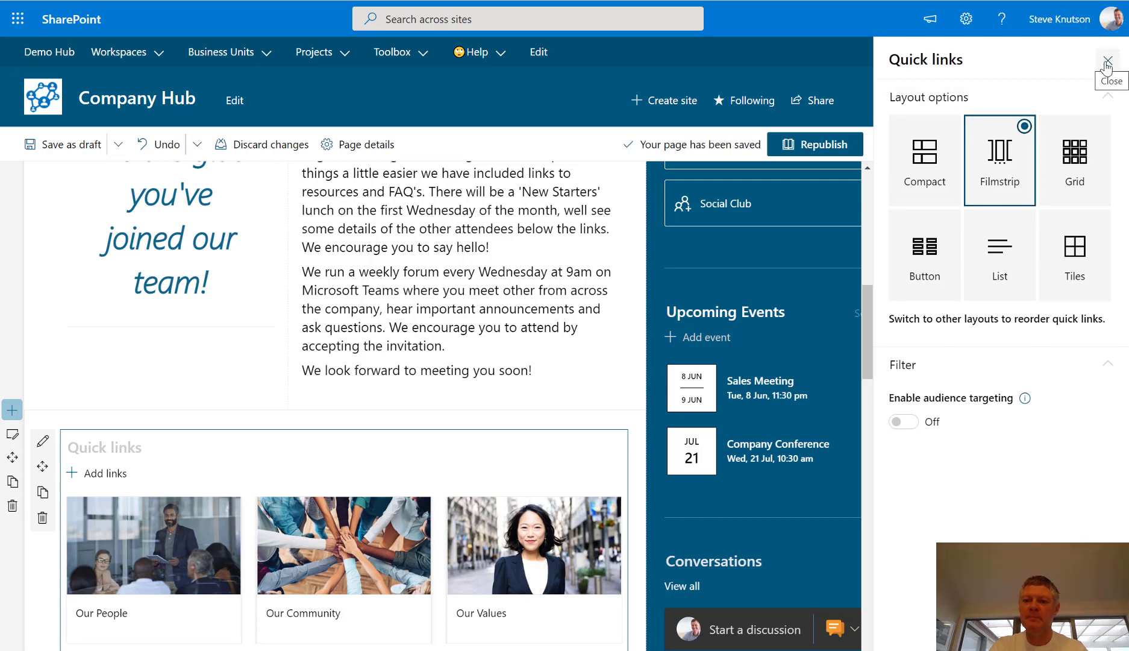
Examine the link, title and thumbnail settings of the Our People quick link and close them.
mouse_move(197, 624)
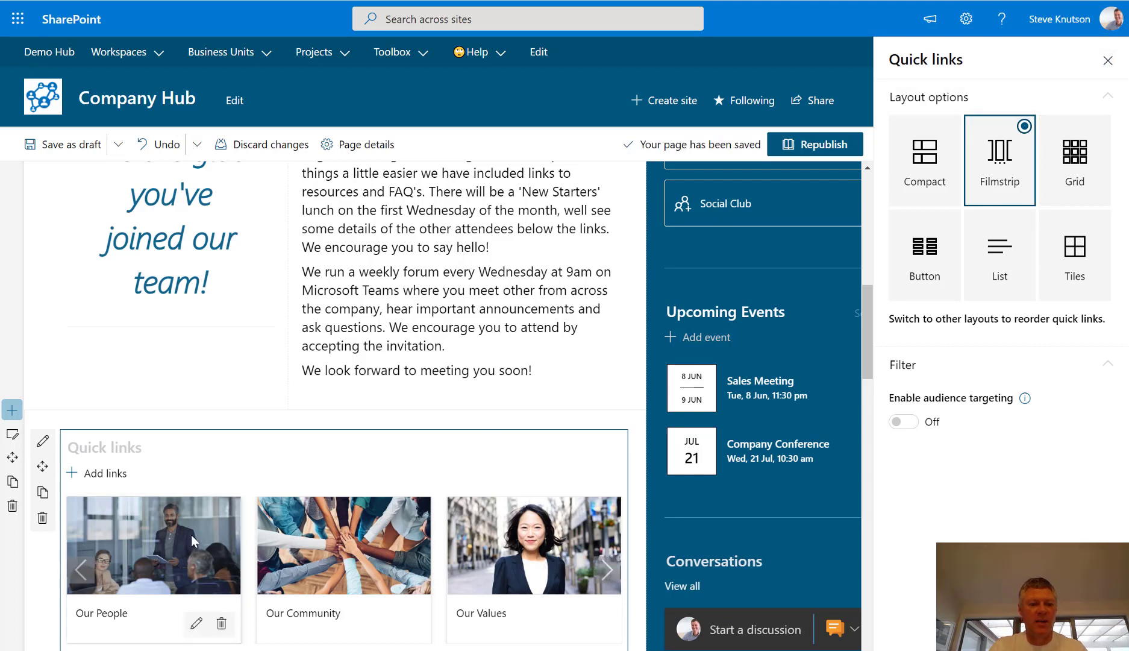
click(197, 624)
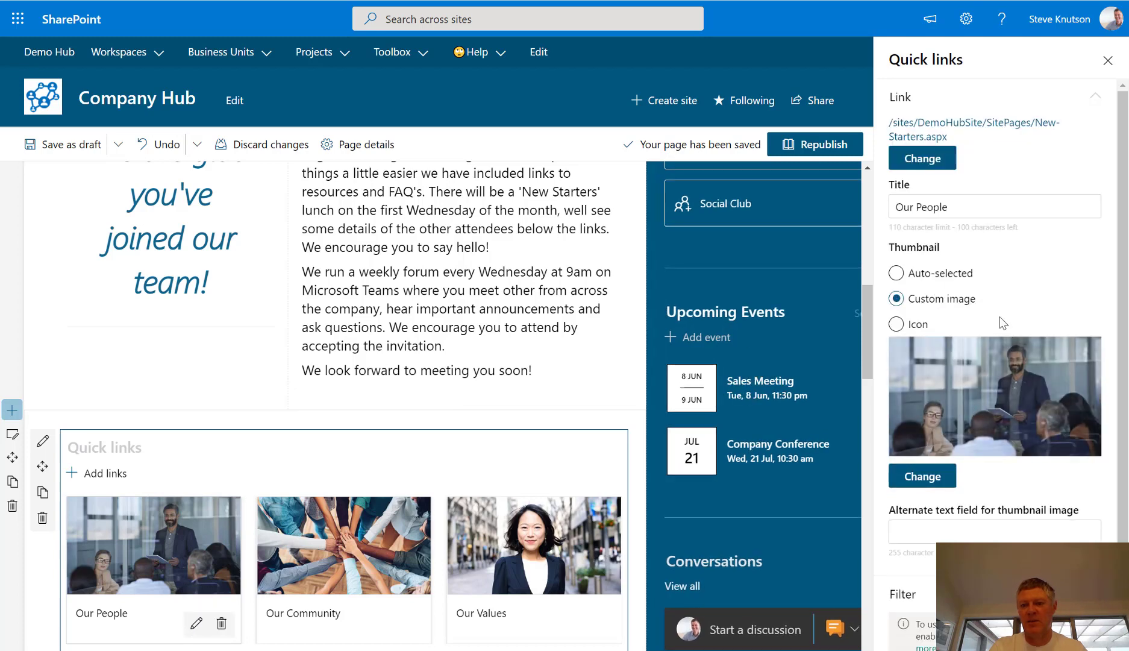
click(1108, 62)
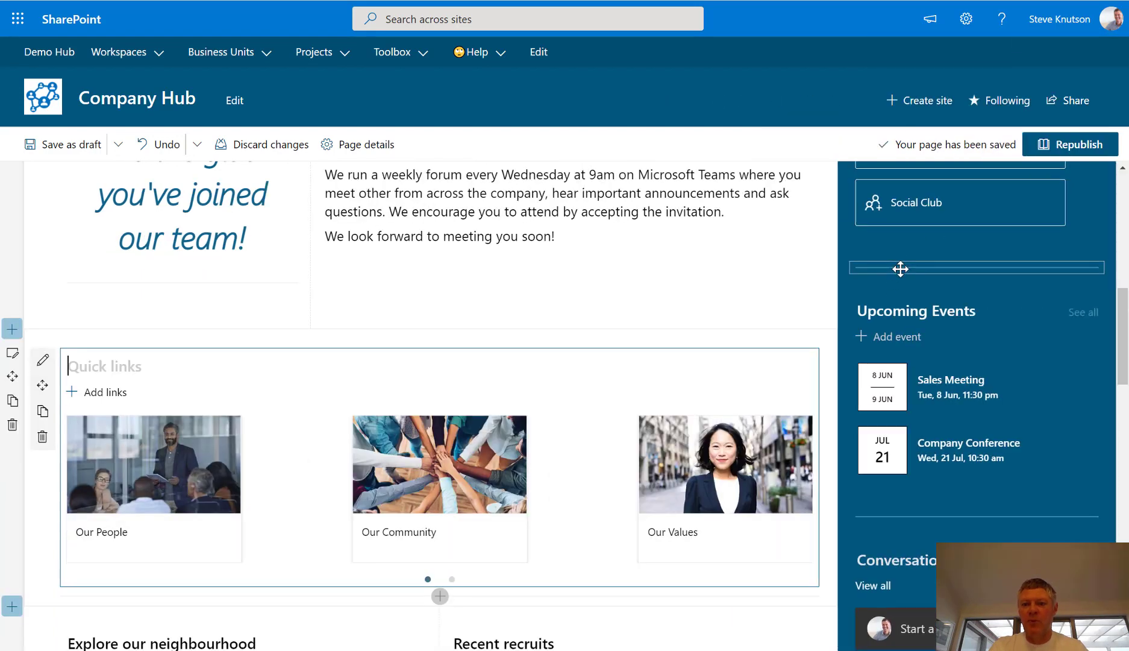
Examine the source and number settings of the Conversations web part and close them.
scroll(912, 449, down, 2)
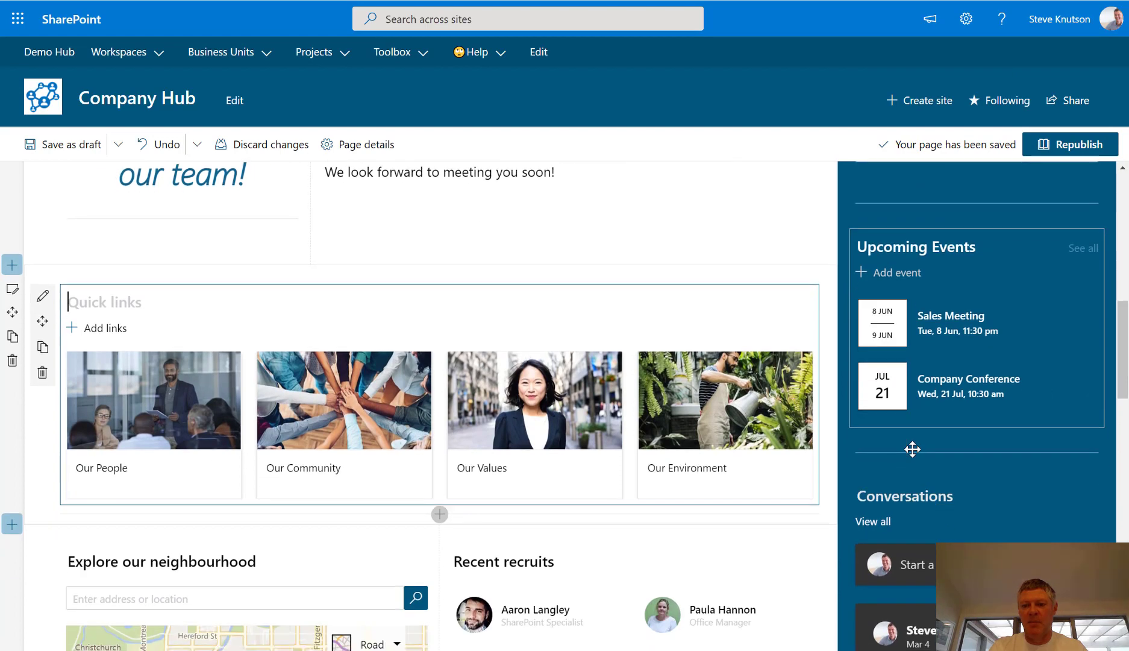
click(886, 491)
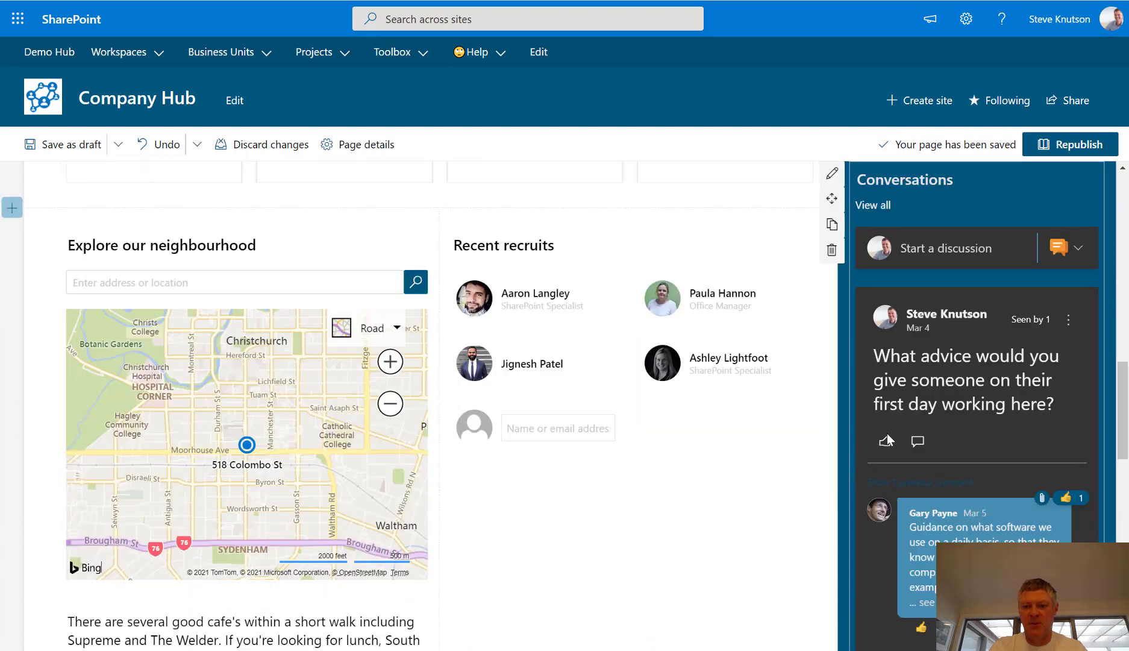
click(833, 176)
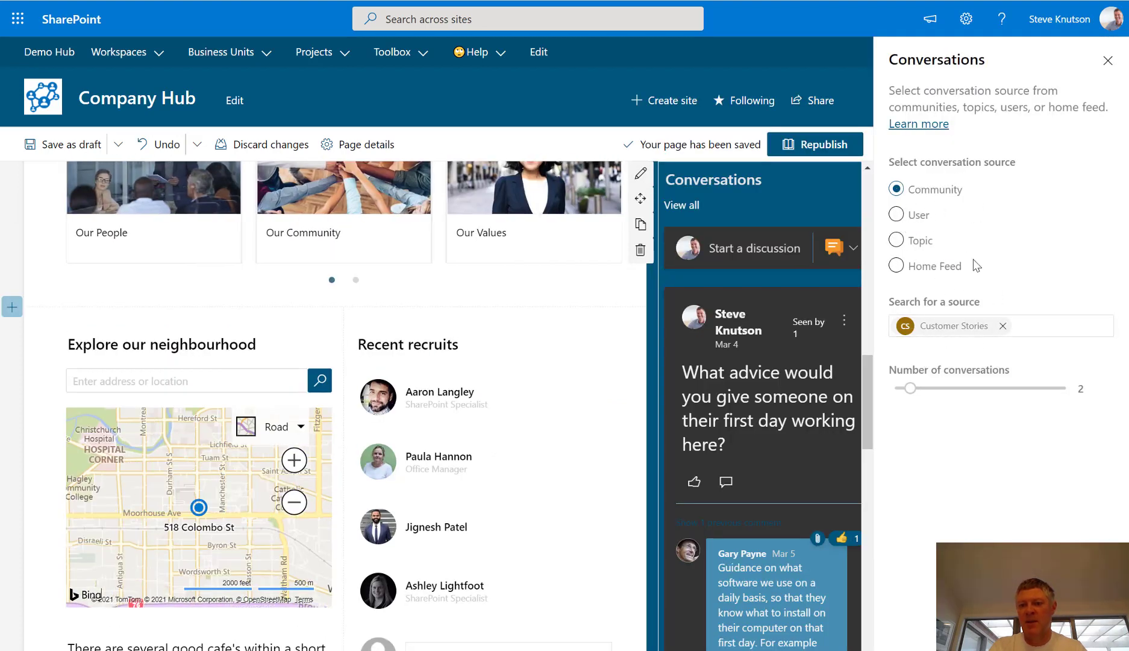
click(1109, 61)
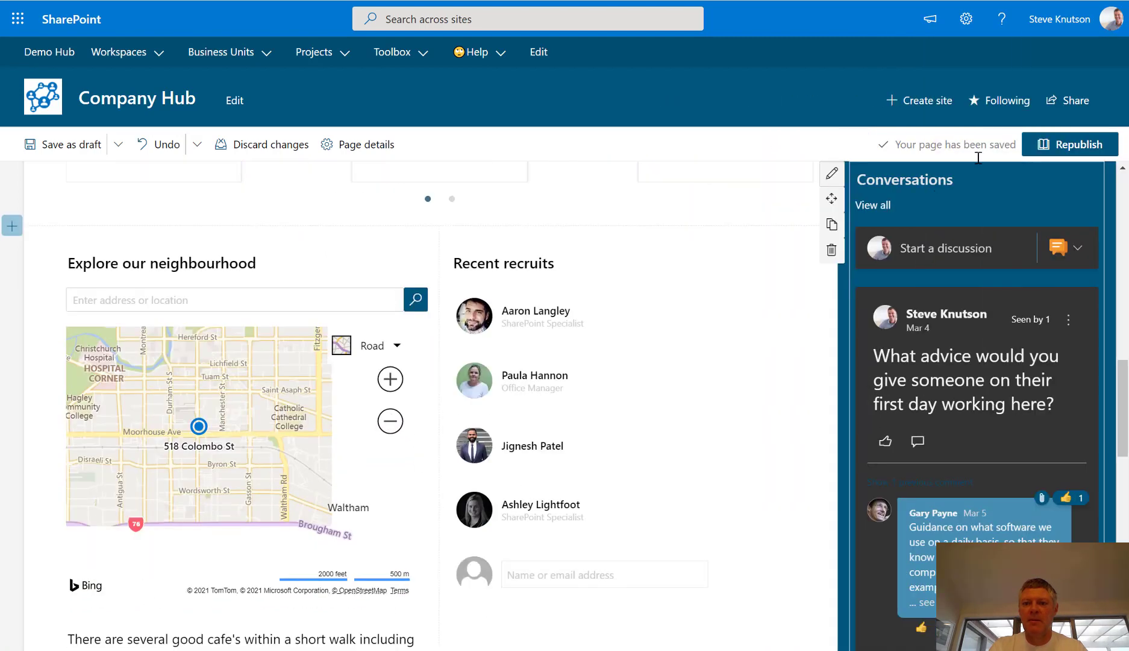
Review the new title area and republish the New Starters page.
scroll(722, 269, up, 10)
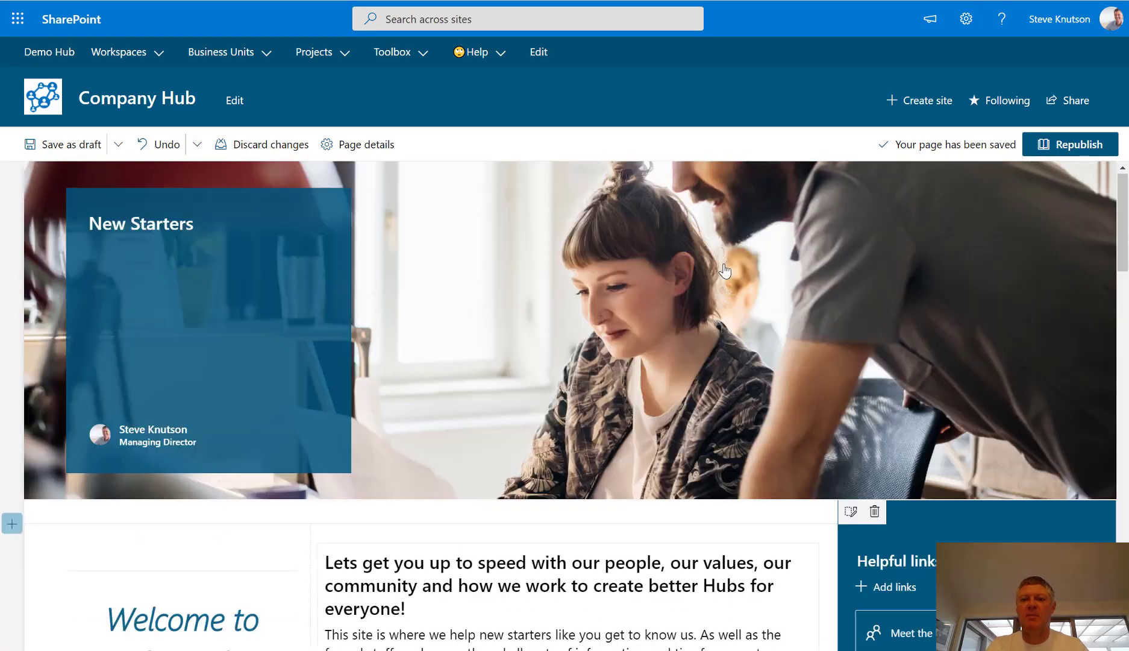
mouse_move(725, 271)
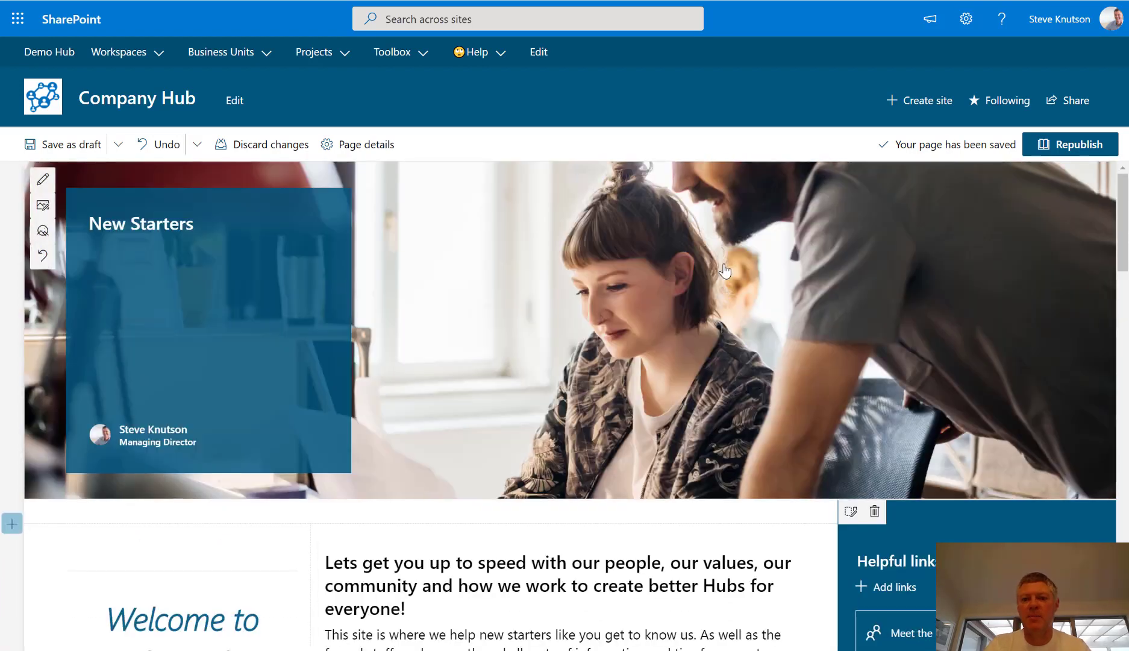
click(1082, 148)
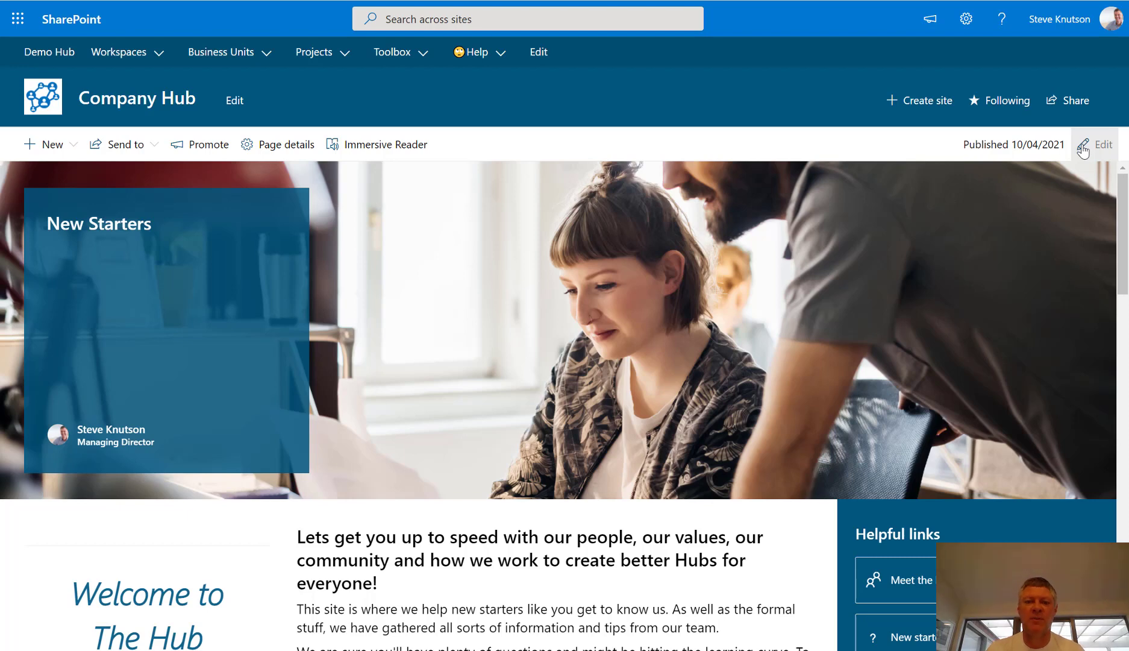
Reopen the New Starters page for editing and save it as a page template.
click(1083, 151)
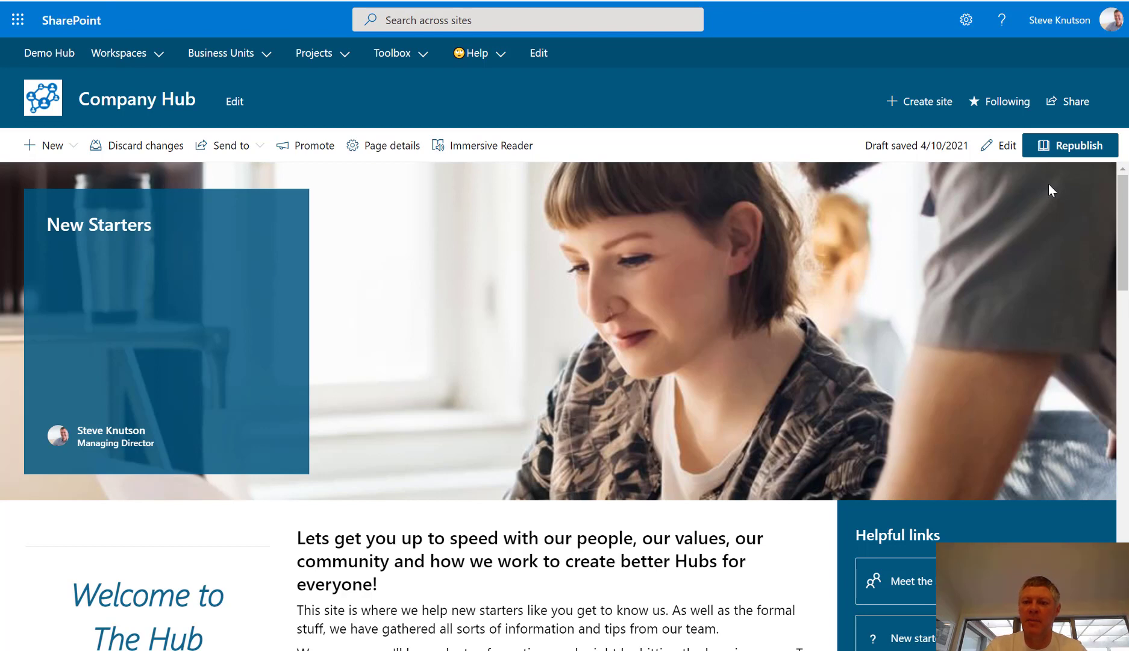
click(1005, 153)
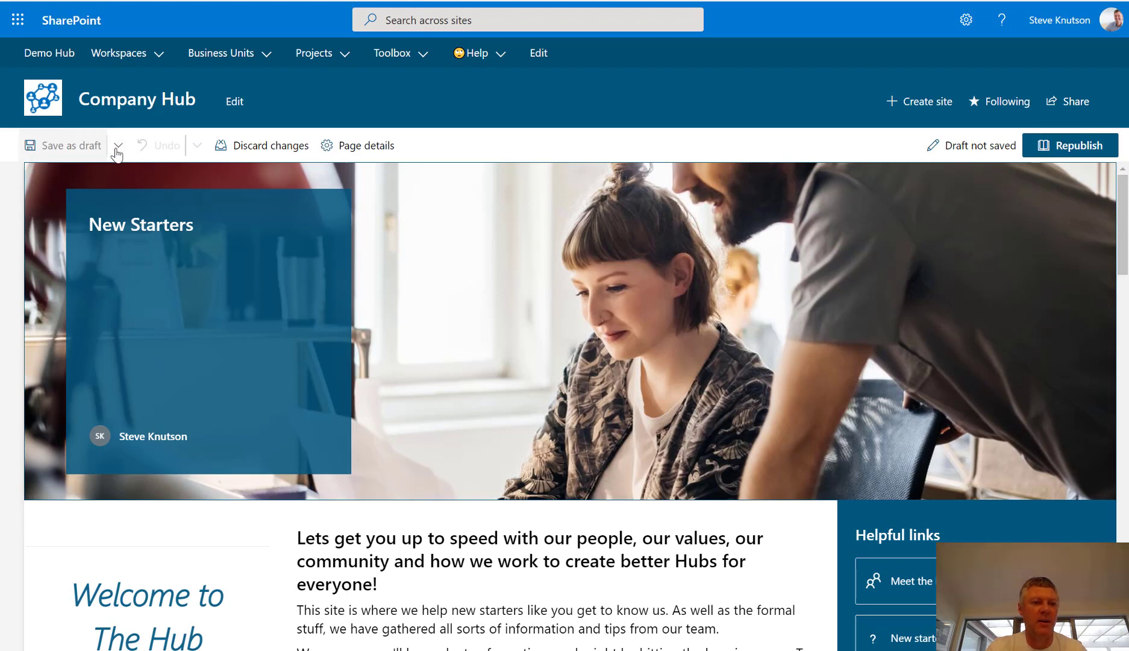
click(117, 151)
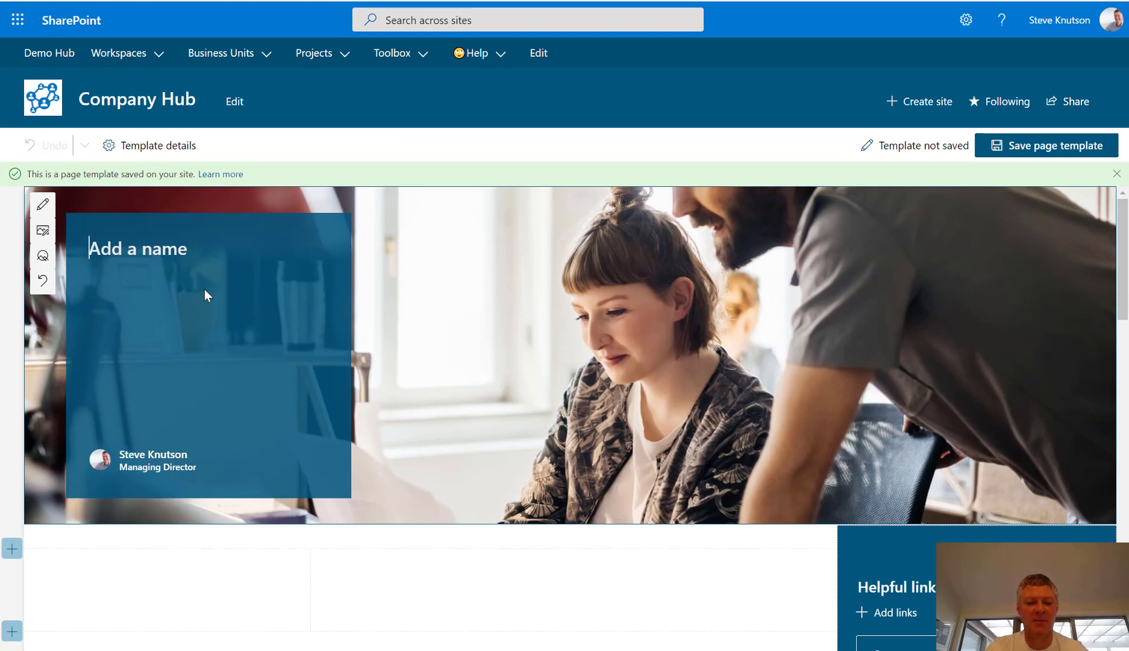
Name the page template "Demo Info Template" and save it.
text(D)
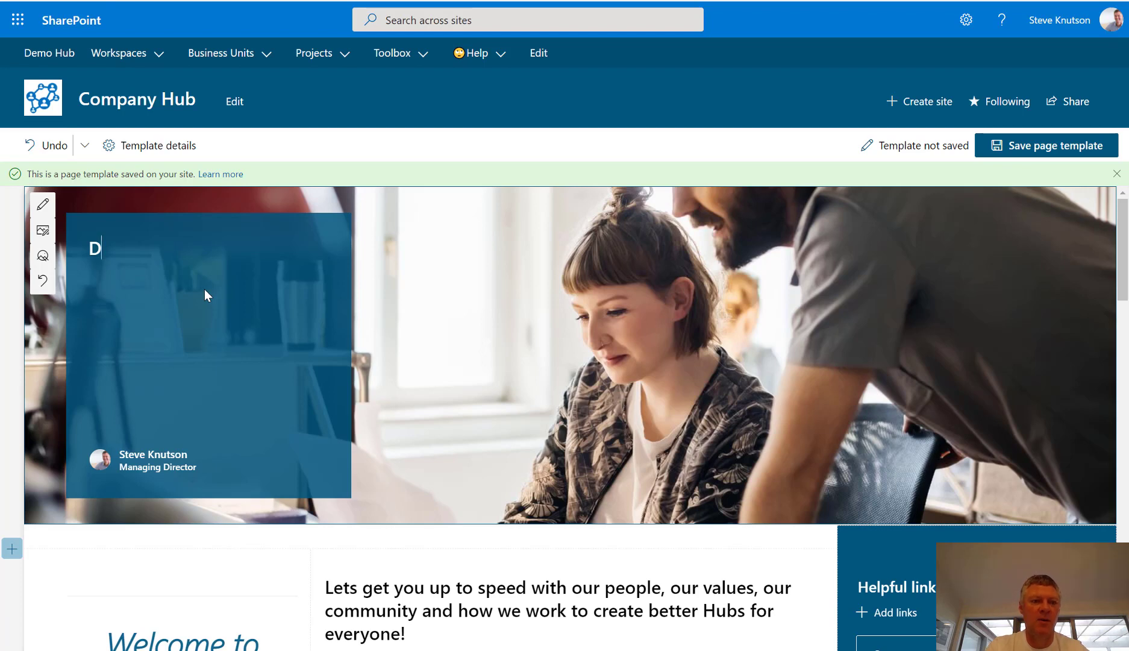
text(emo Info Tem)
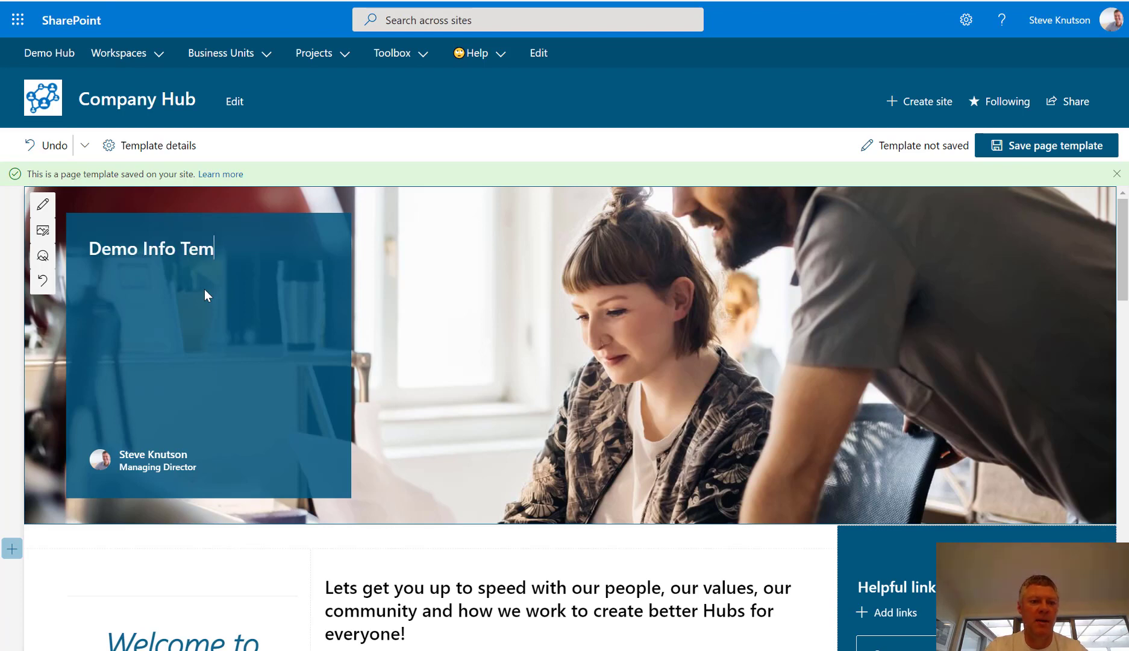
text(plate)
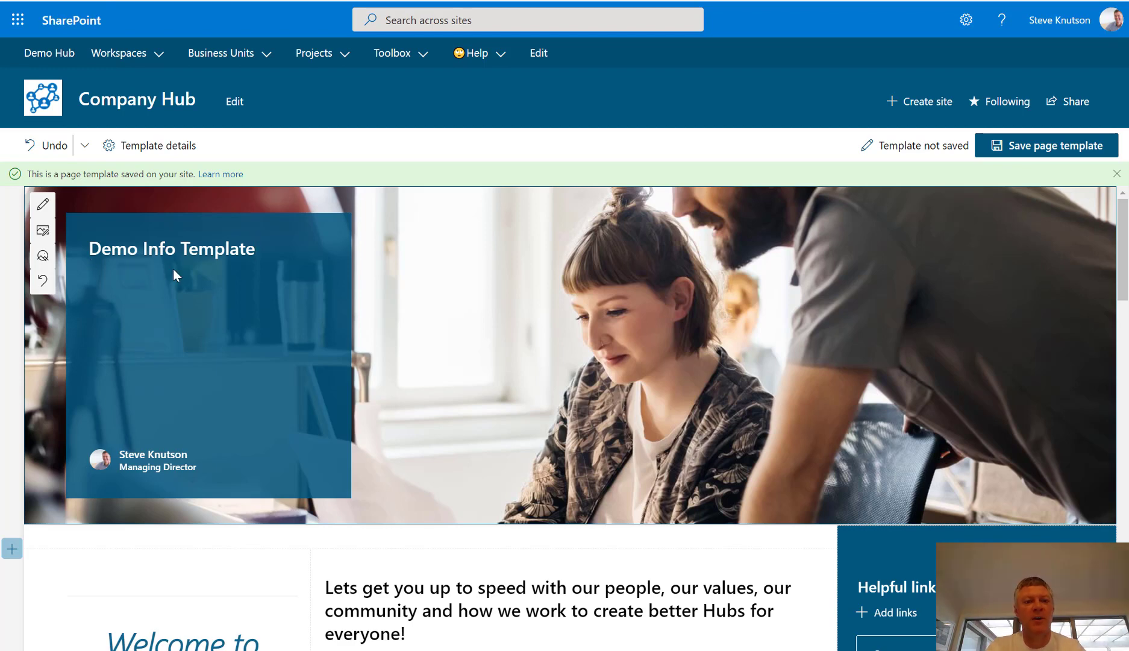
click(1044, 146)
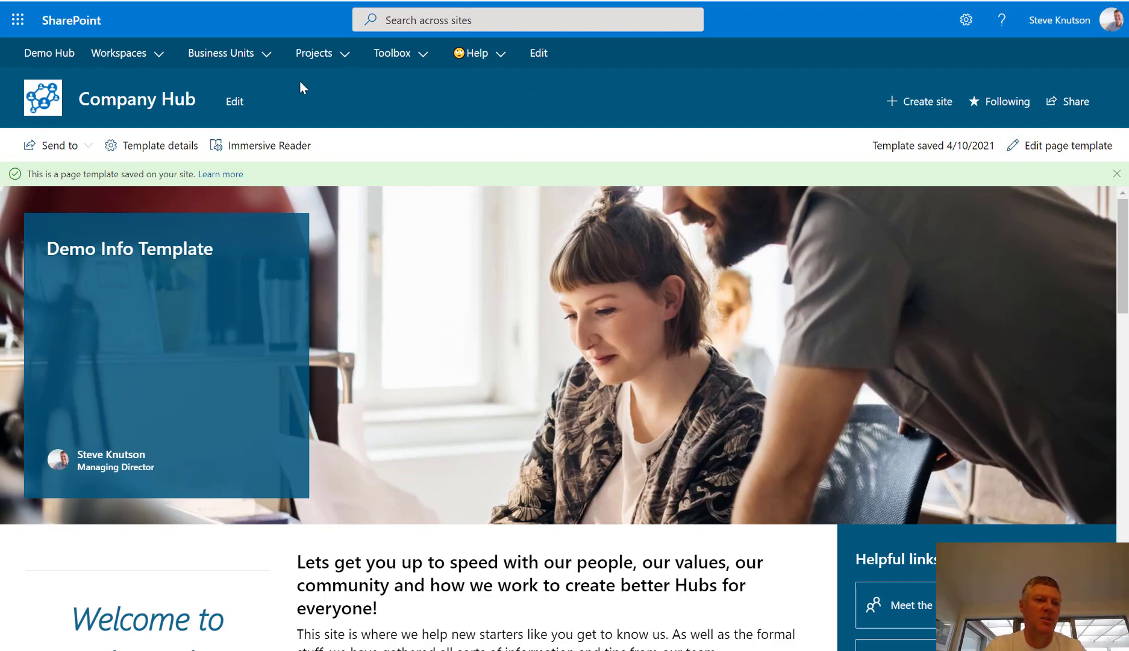
Create a new page from the Demo Info Template, starting at the Demo Hub home page, and title it "Managers Info".
click(55, 60)
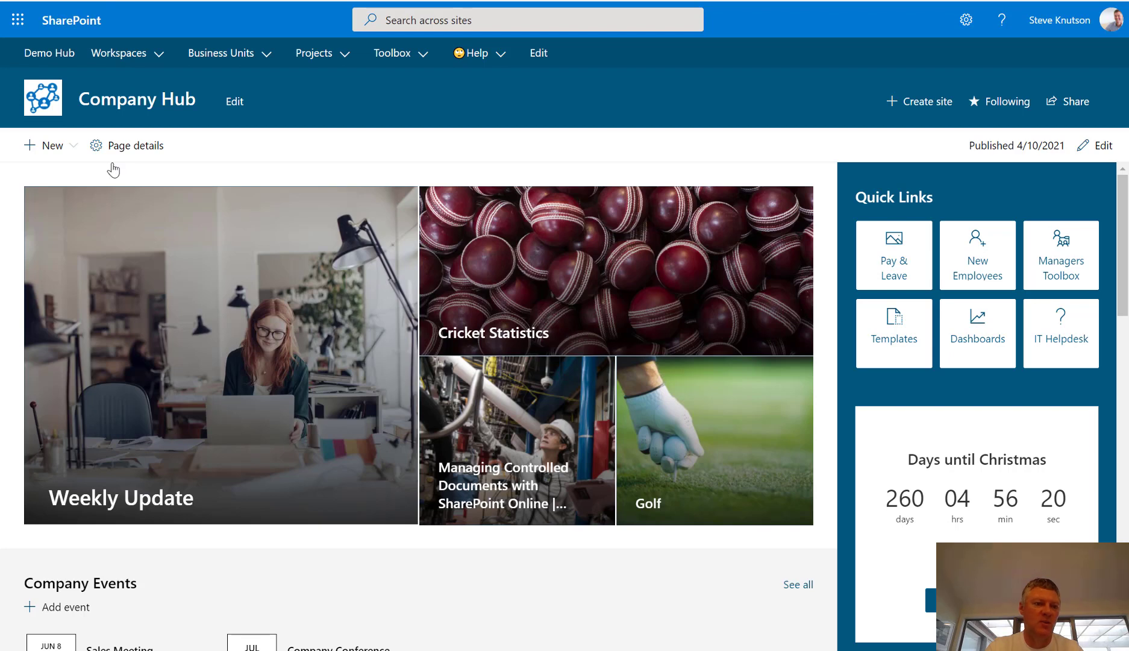
click(70, 152)
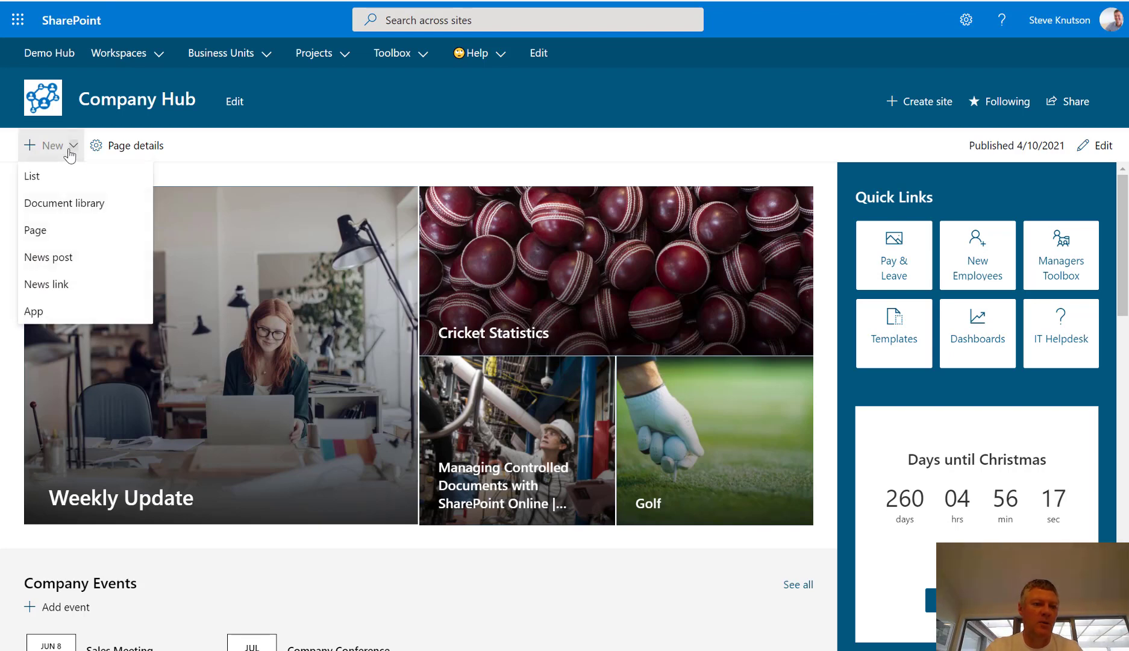
click(37, 230)
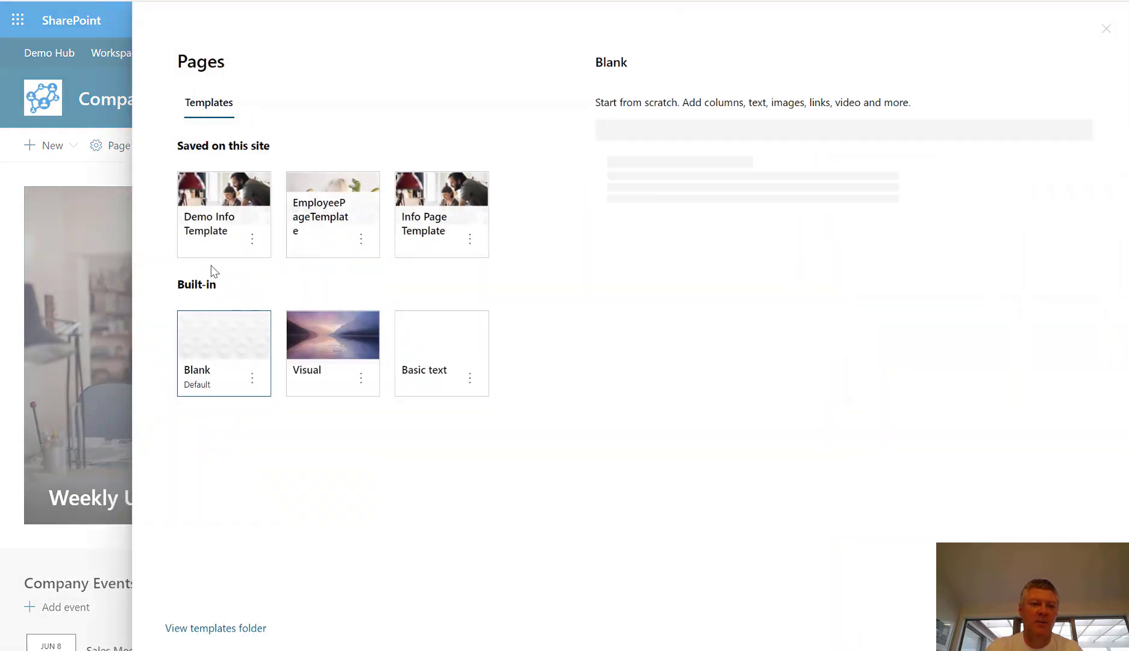
click(215, 225)
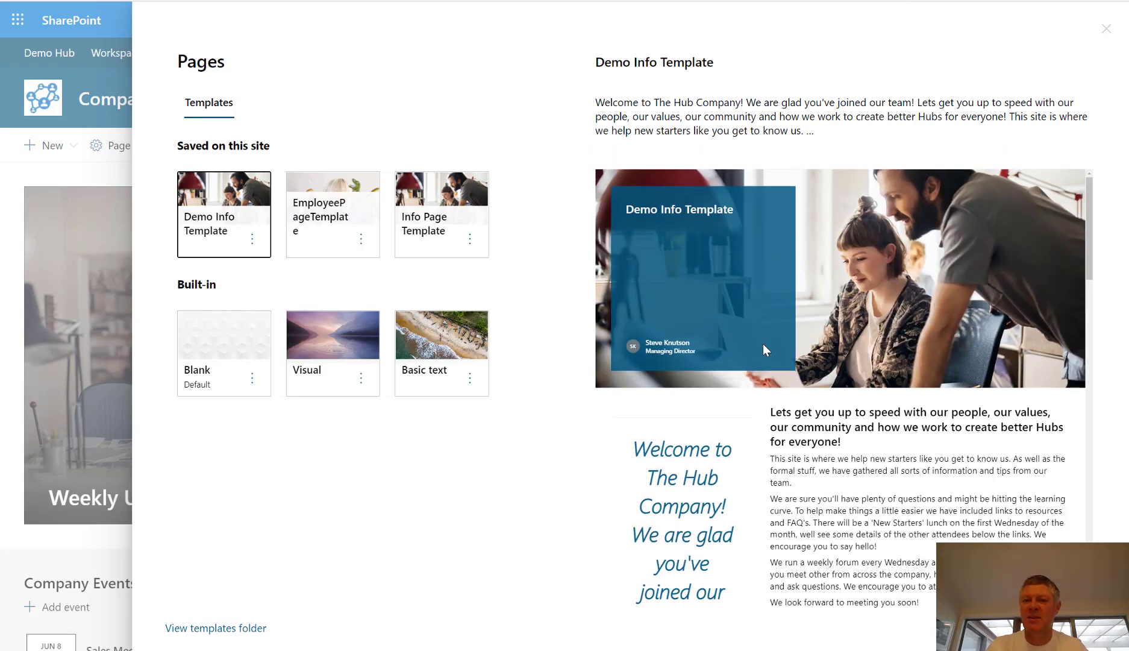
scroll(762, 343, down, 1)
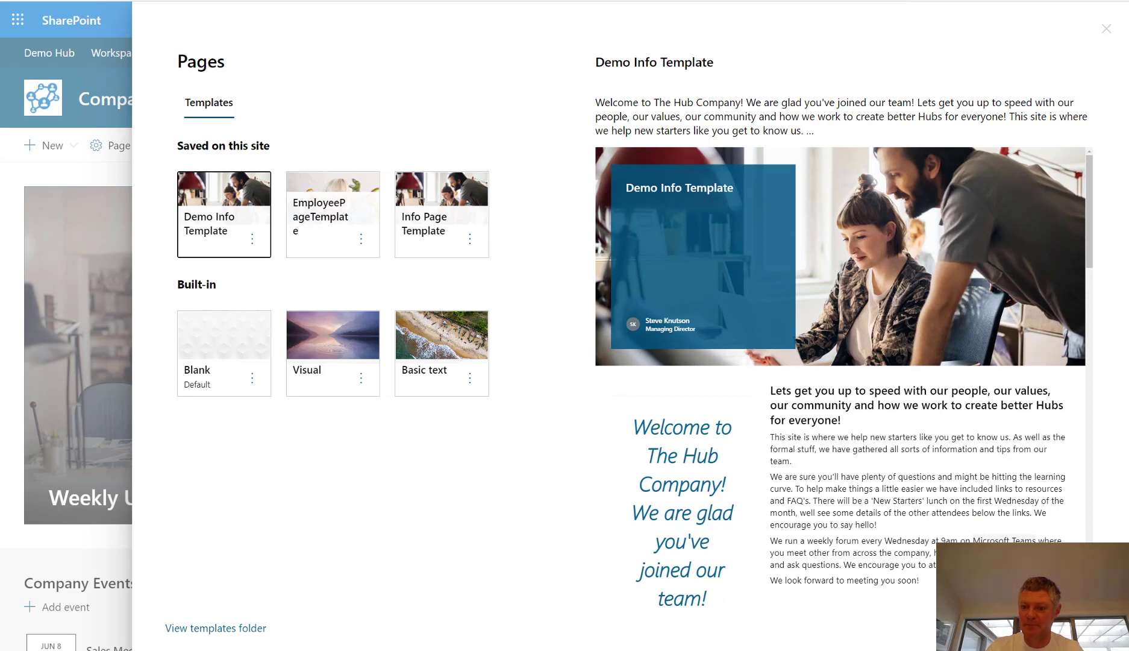
key(Return)
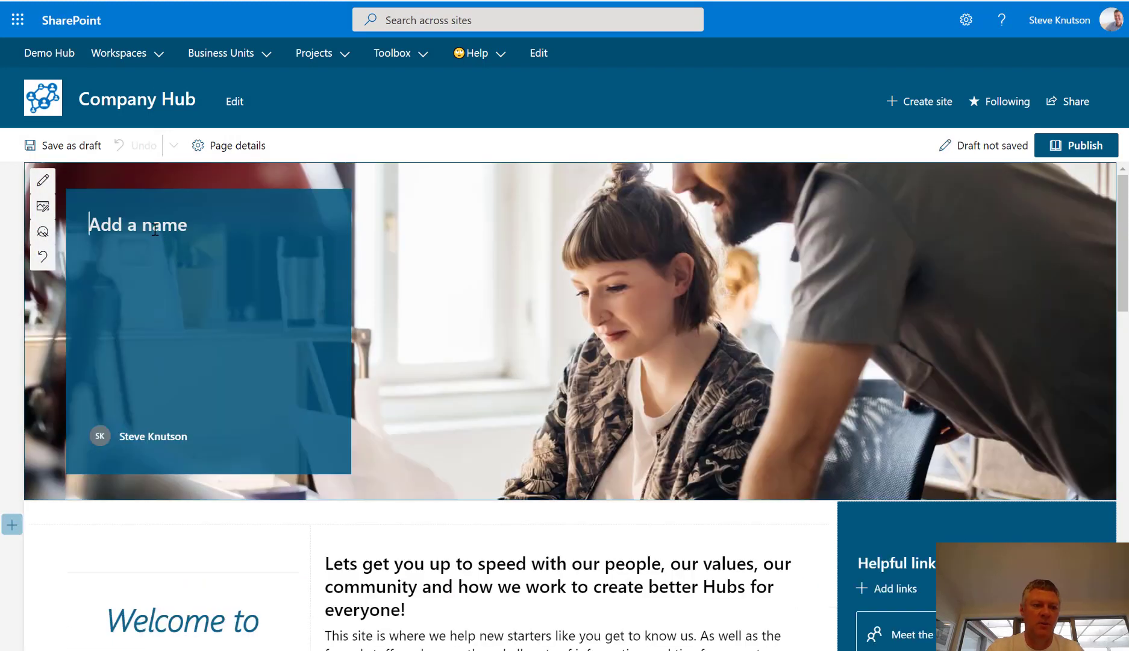
text(Manager)
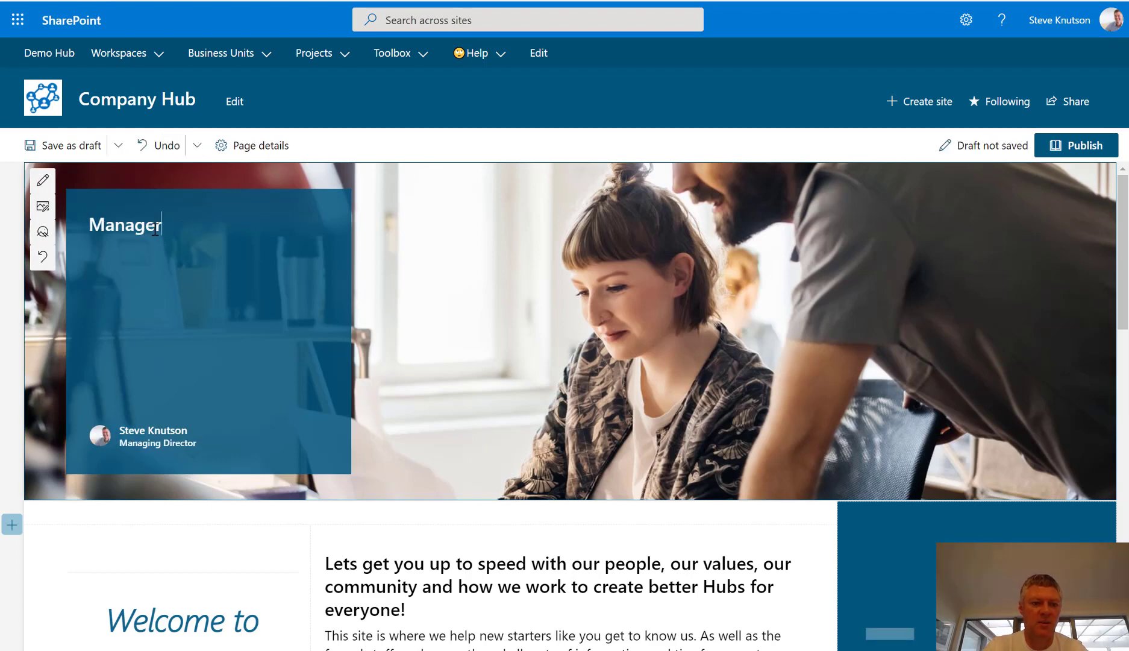
text(s Info)
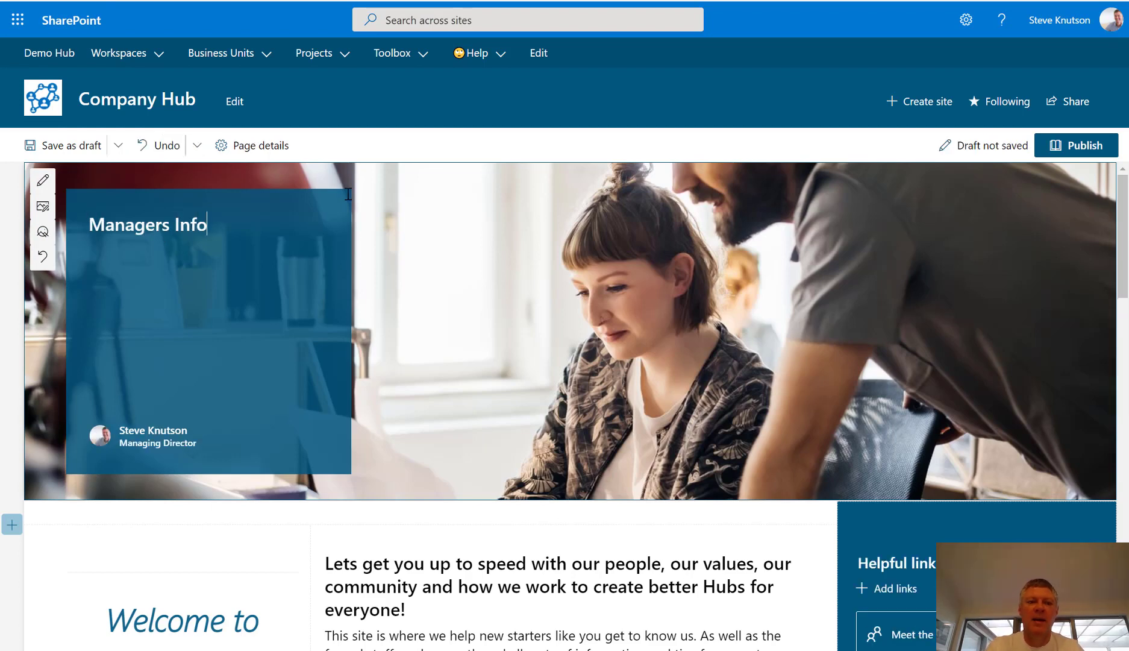
Search the stock images for "manager" and use the photo of a smiling woman in a blazer facing a man as the title image.
click(42, 211)
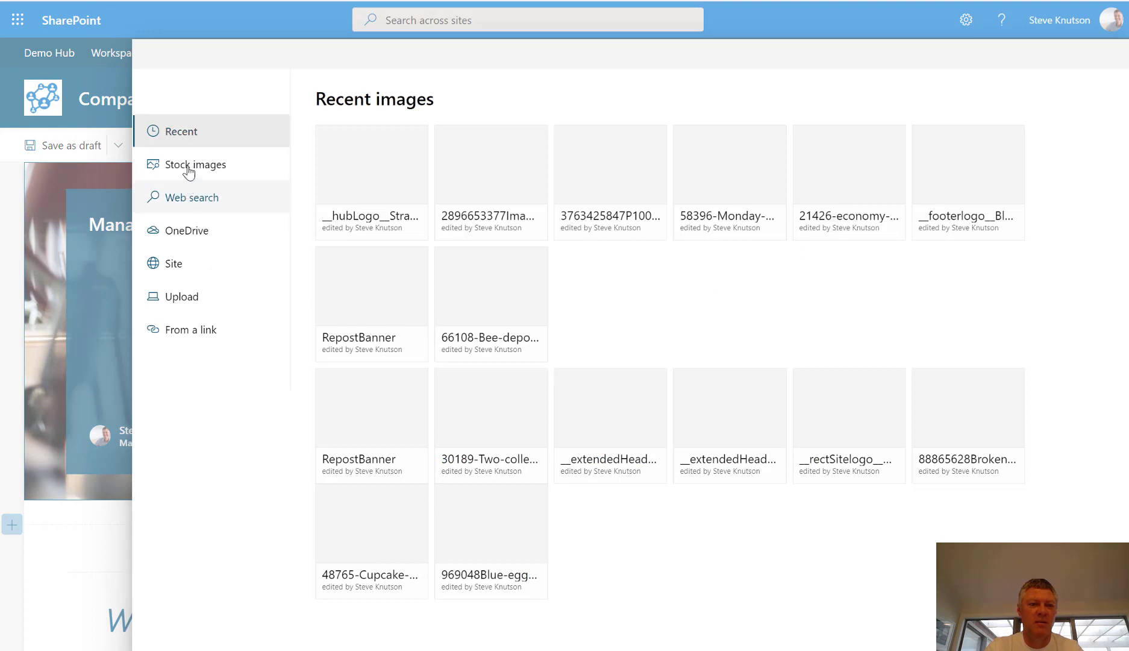
click(189, 171)
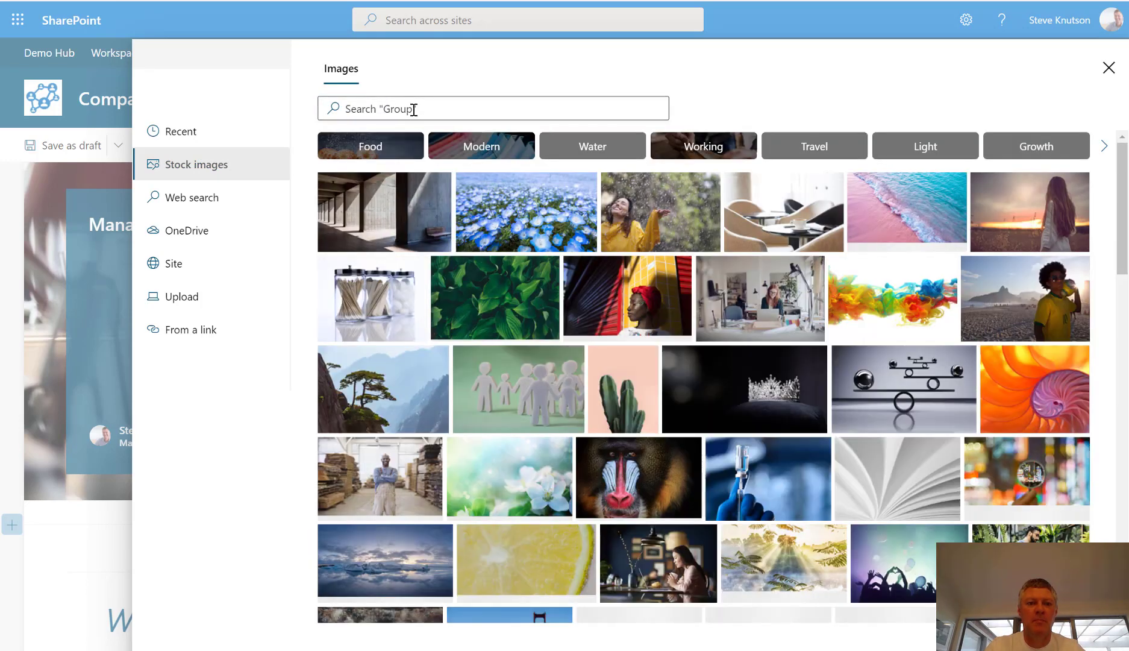
click(412, 109)
text(manager)
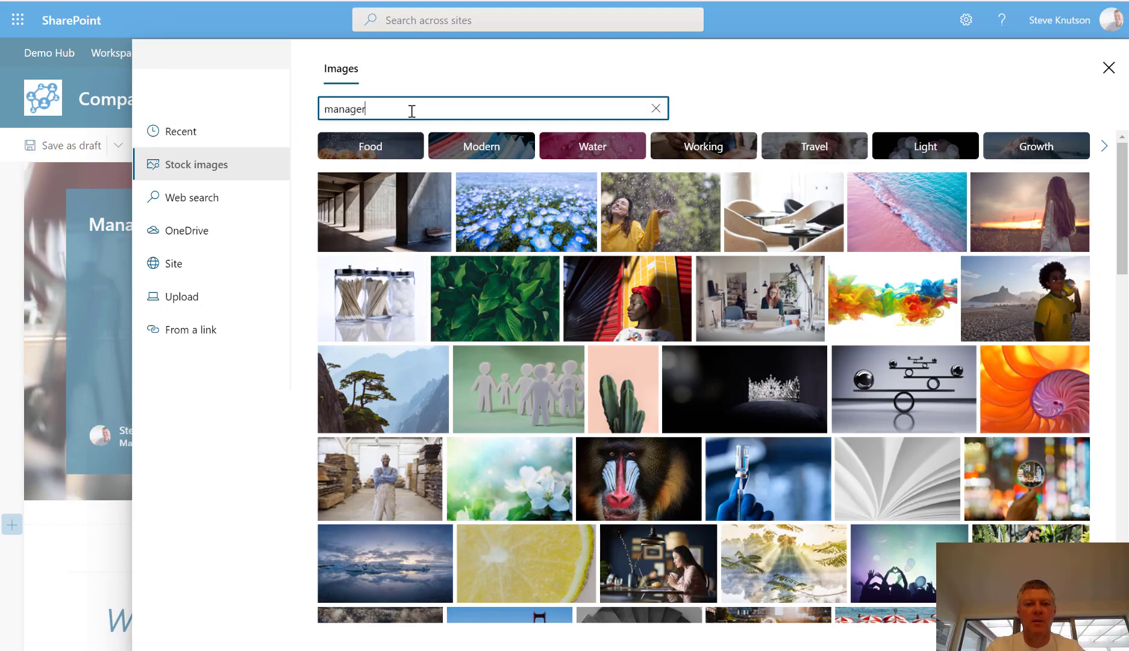
key(Return)
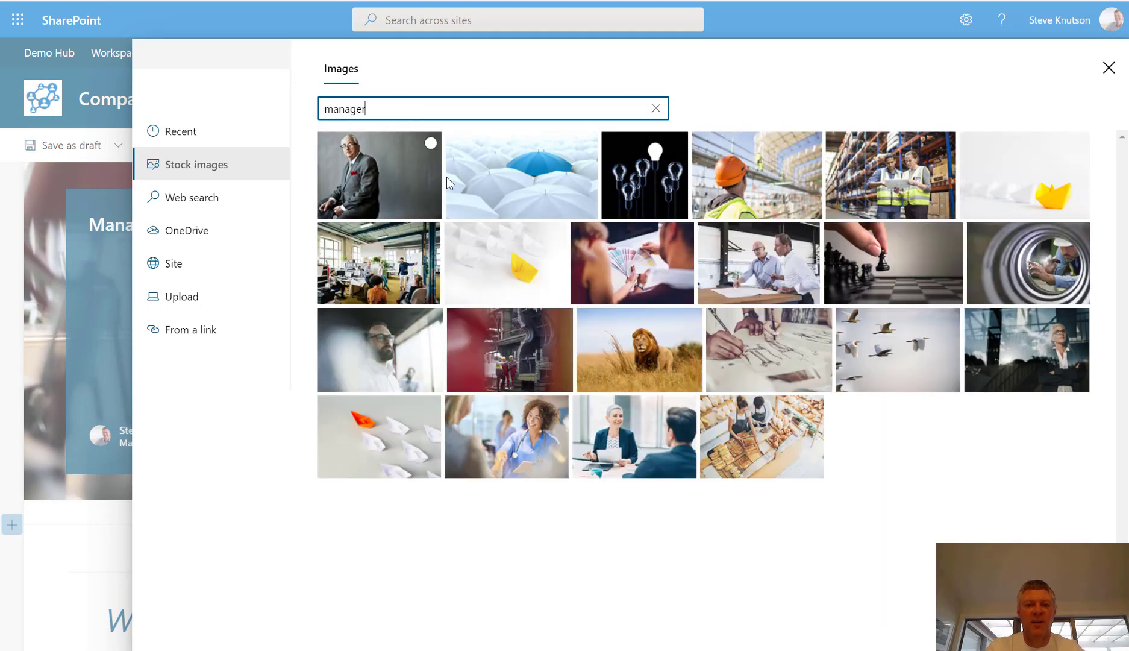
click(639, 433)
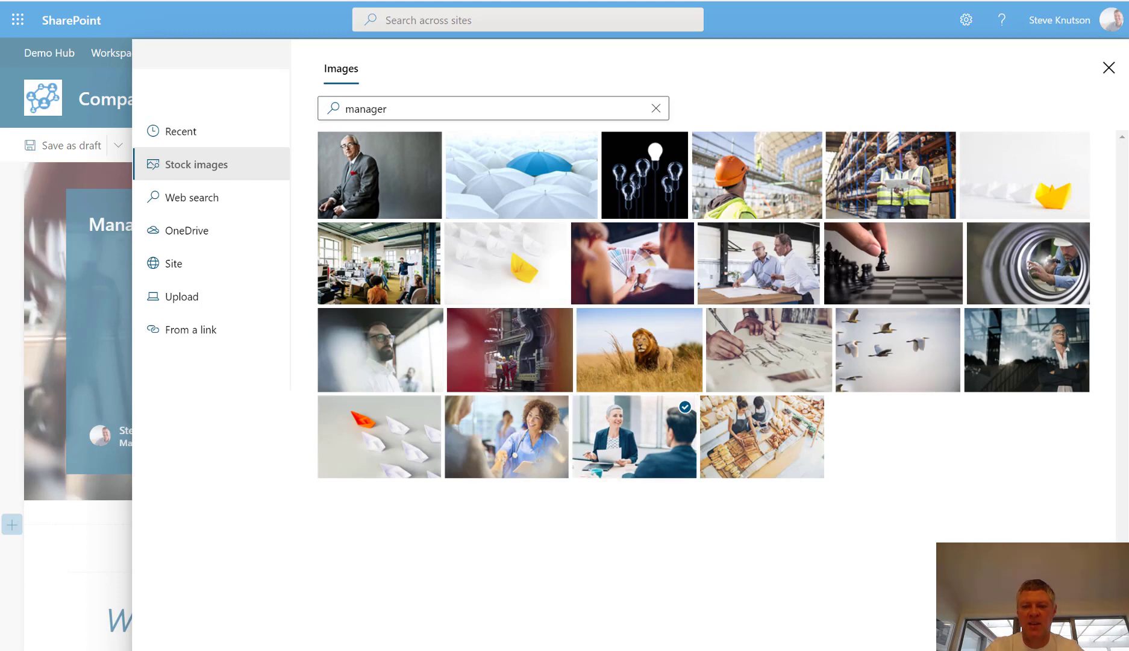
click(1050, 594)
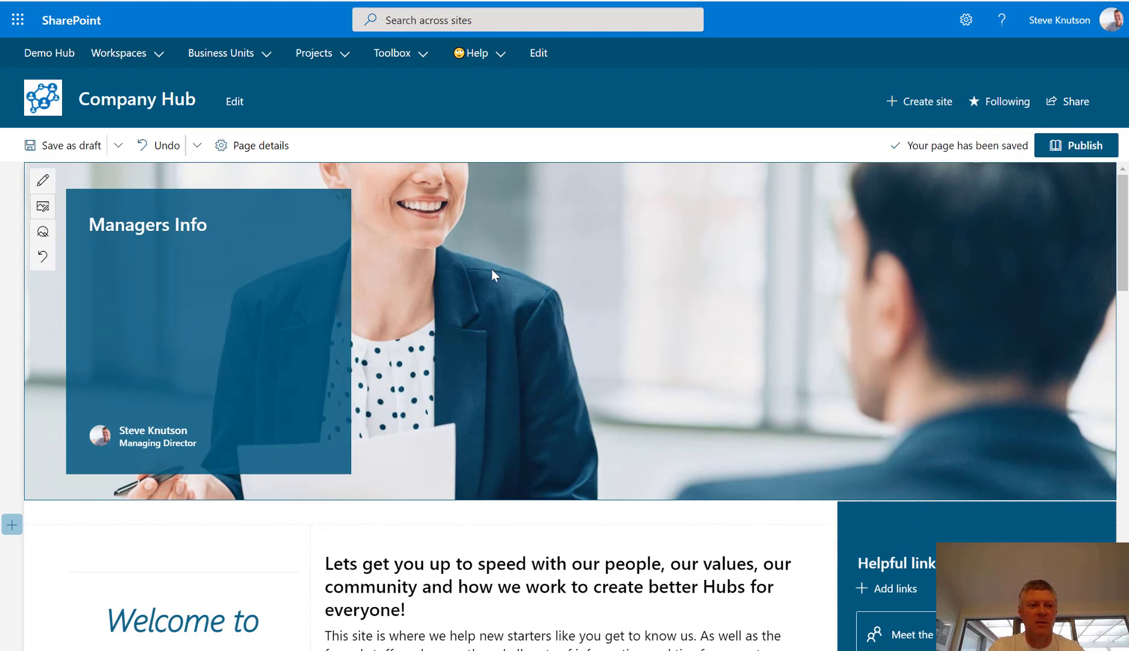
Adjust the title image's focal point so that the smiling woman's whole face fits in the banner.
click(43, 234)
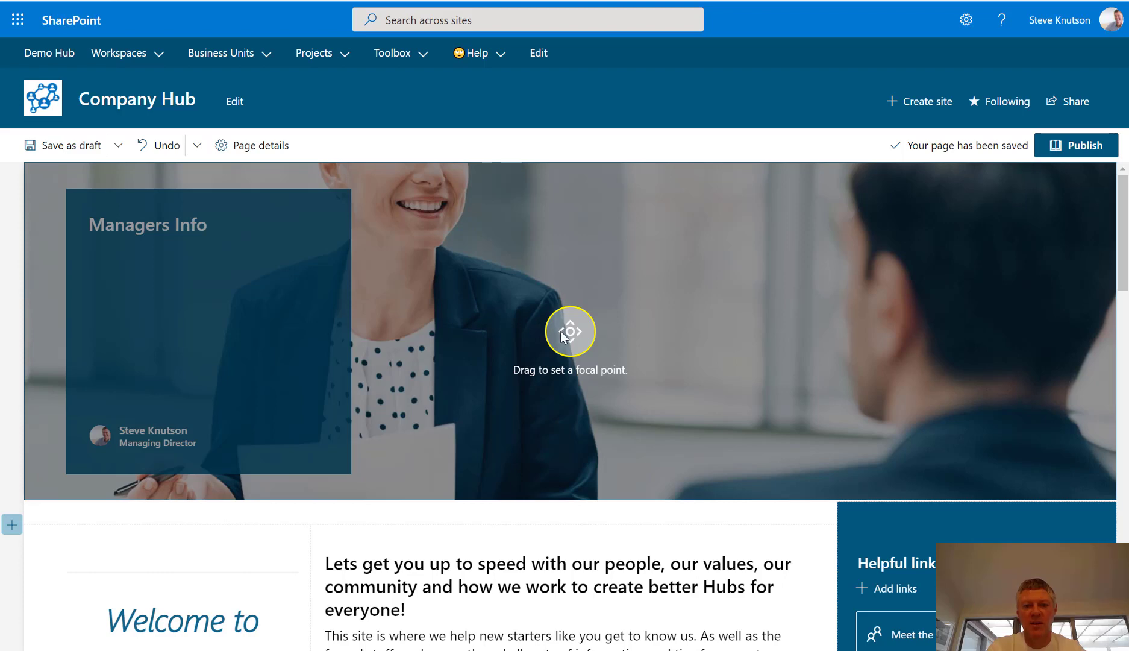
drag(572, 326, 537, 231)
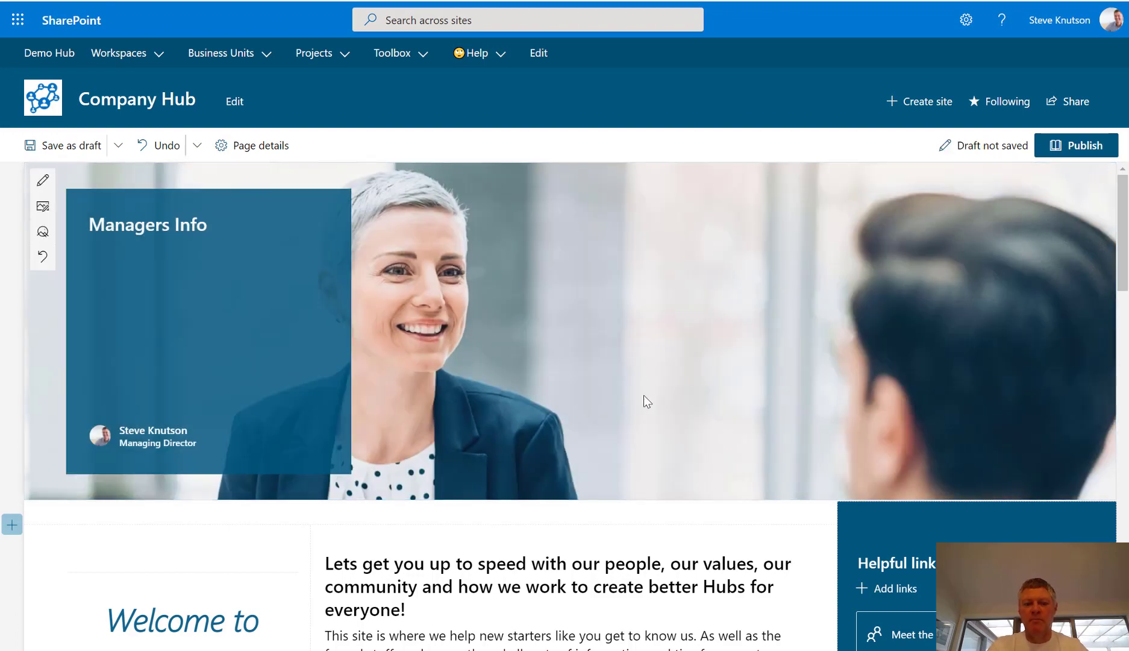
Replace the pull quote text with "Welcome to the Managers Toolbox" and publish the Managers Info page.
scroll(643, 395, down, 2)
scroll(645, 399, down, 1)
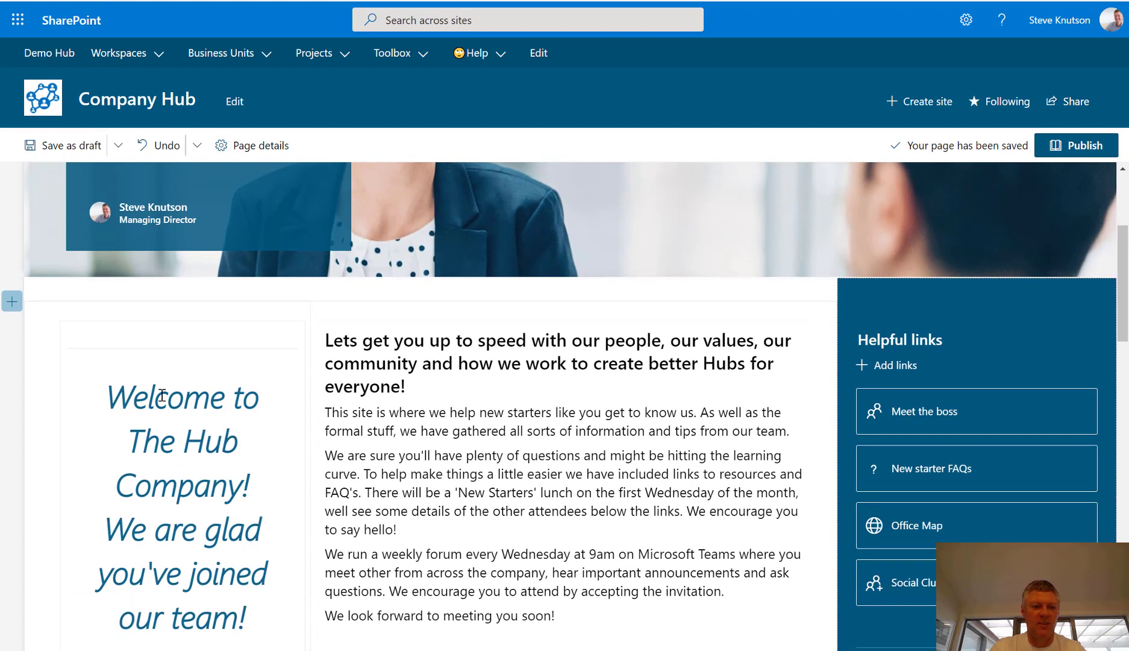
click(115, 395)
drag(107, 397, 258, 617)
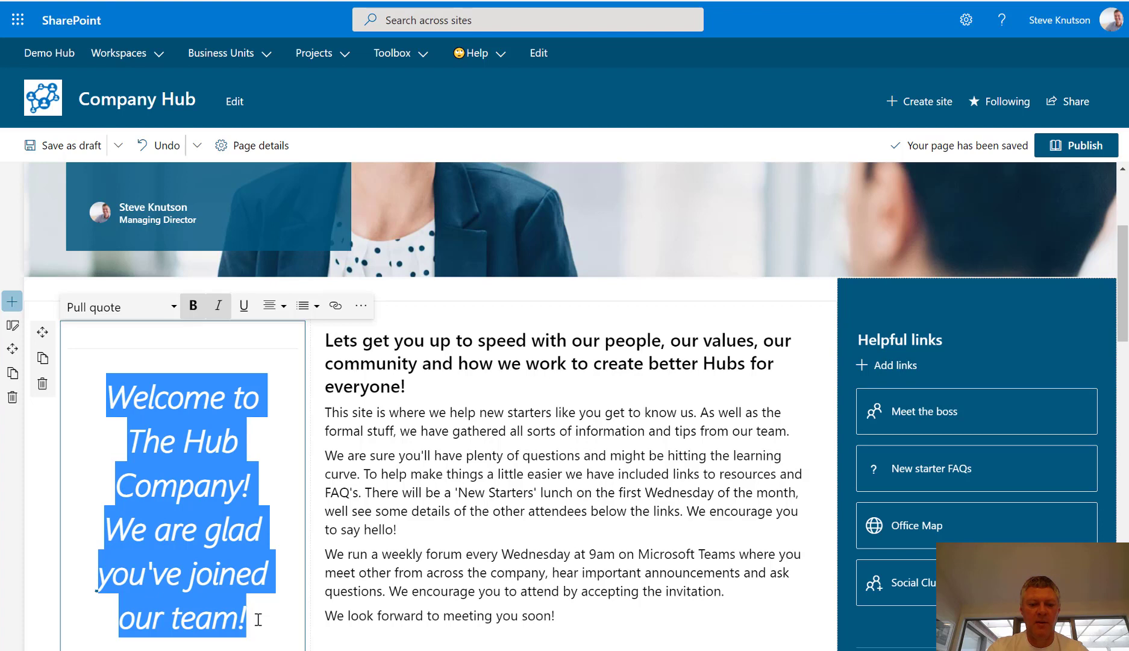
text(Welcome to t)
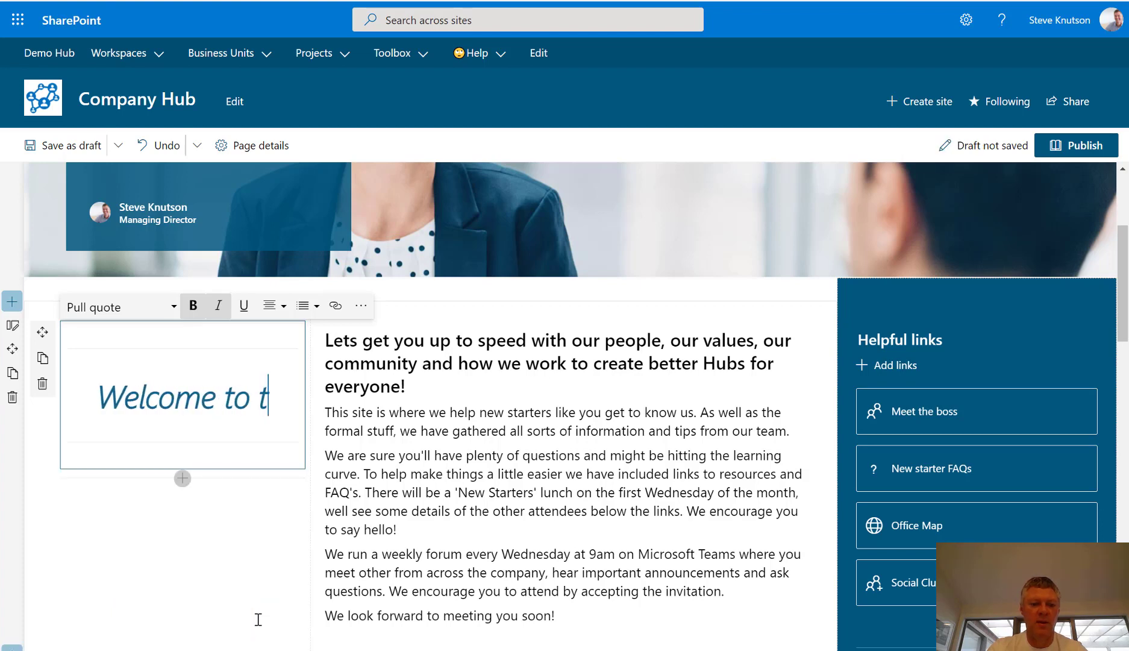
text(he Managers)
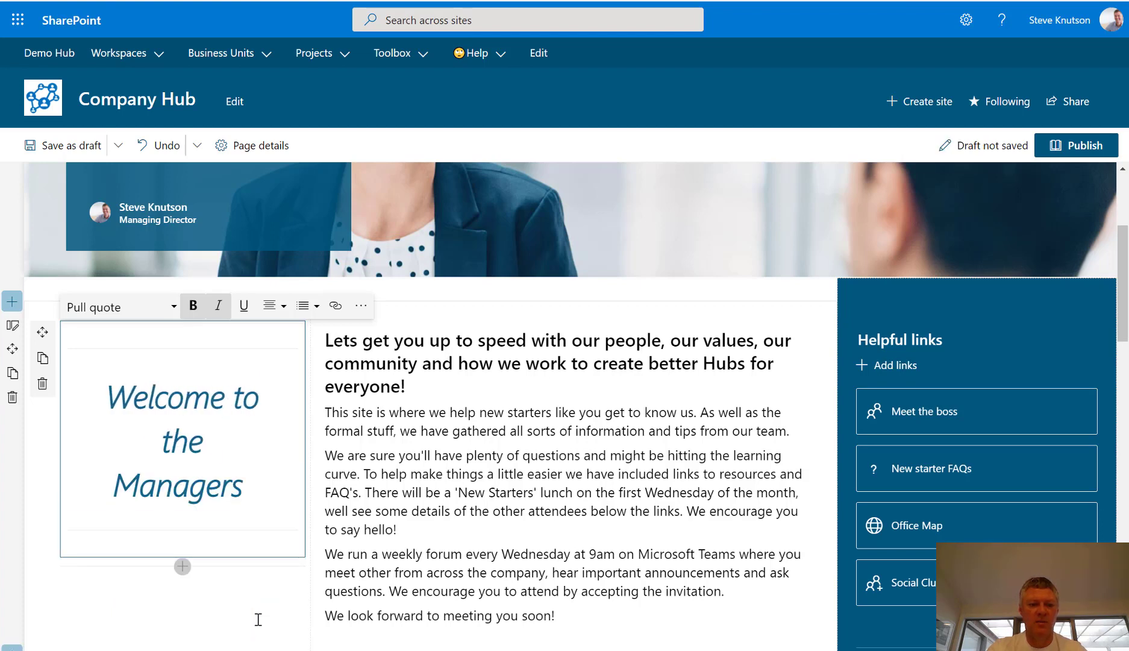
text( Toolbox)
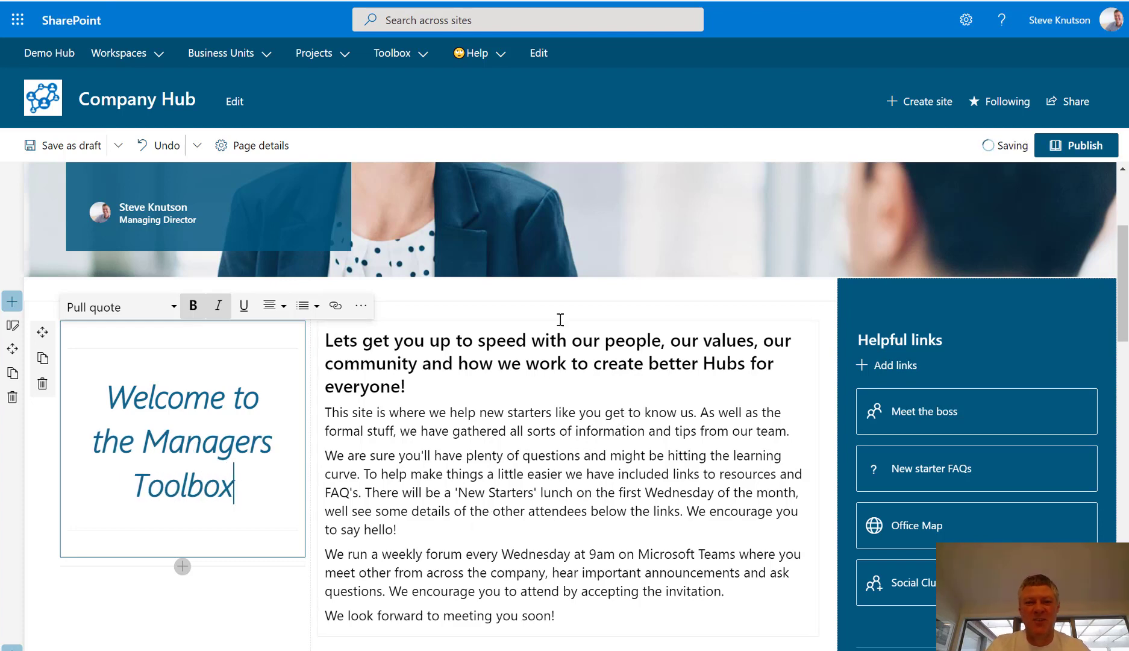
click(1083, 148)
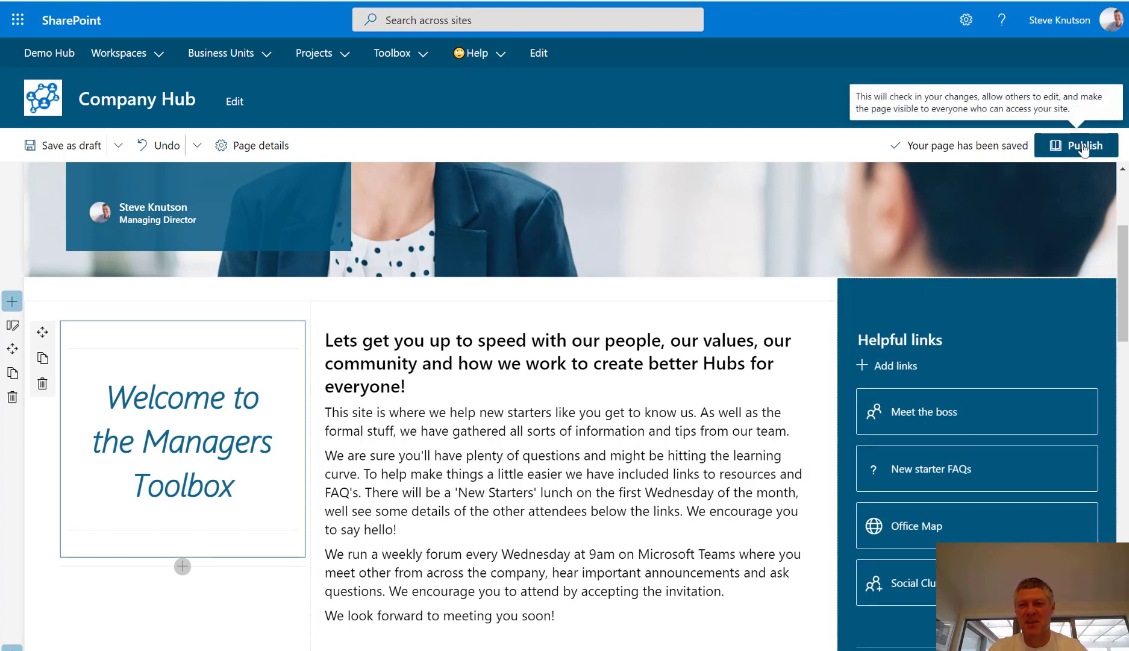
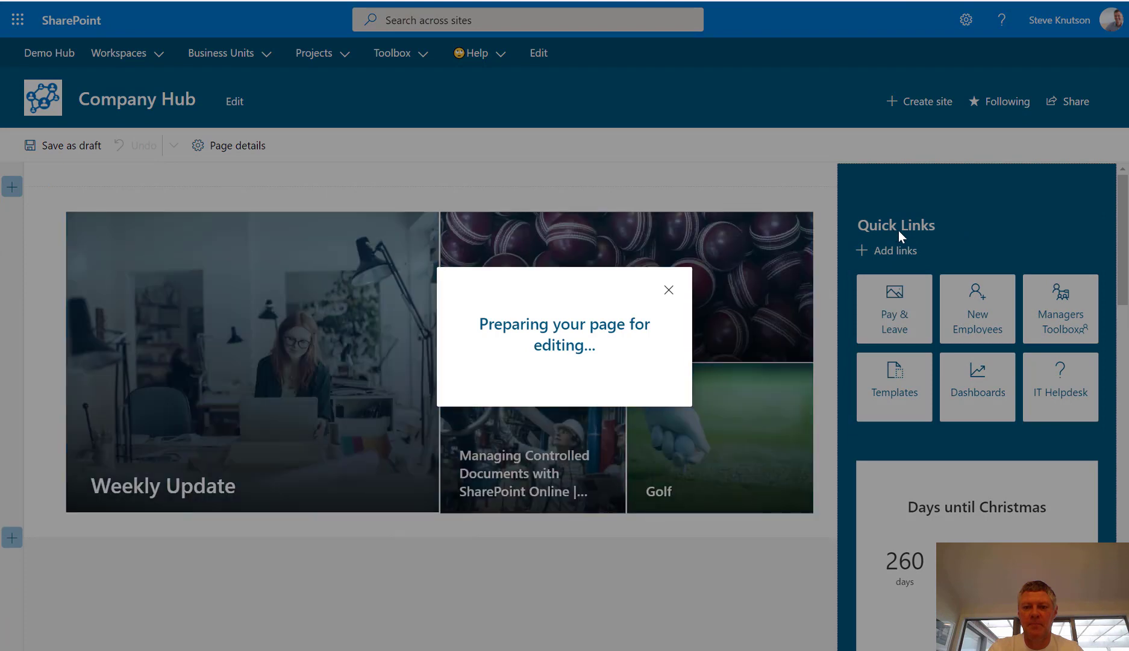
scroll(966, 232, down, 10)
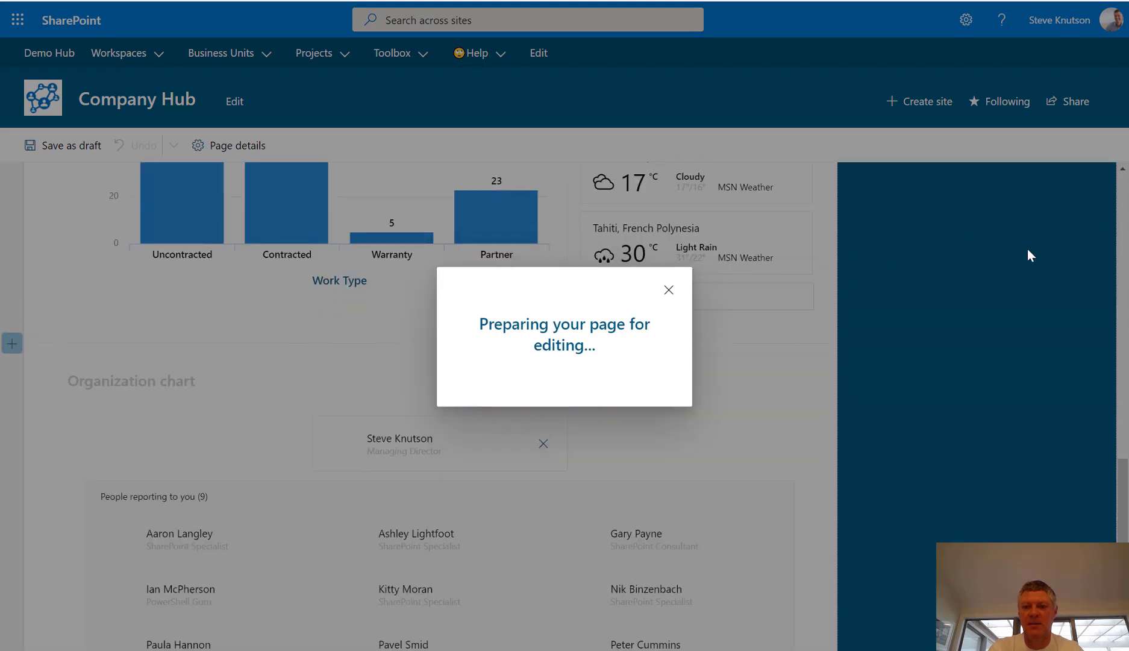
scroll(1126, 205, down, 2)
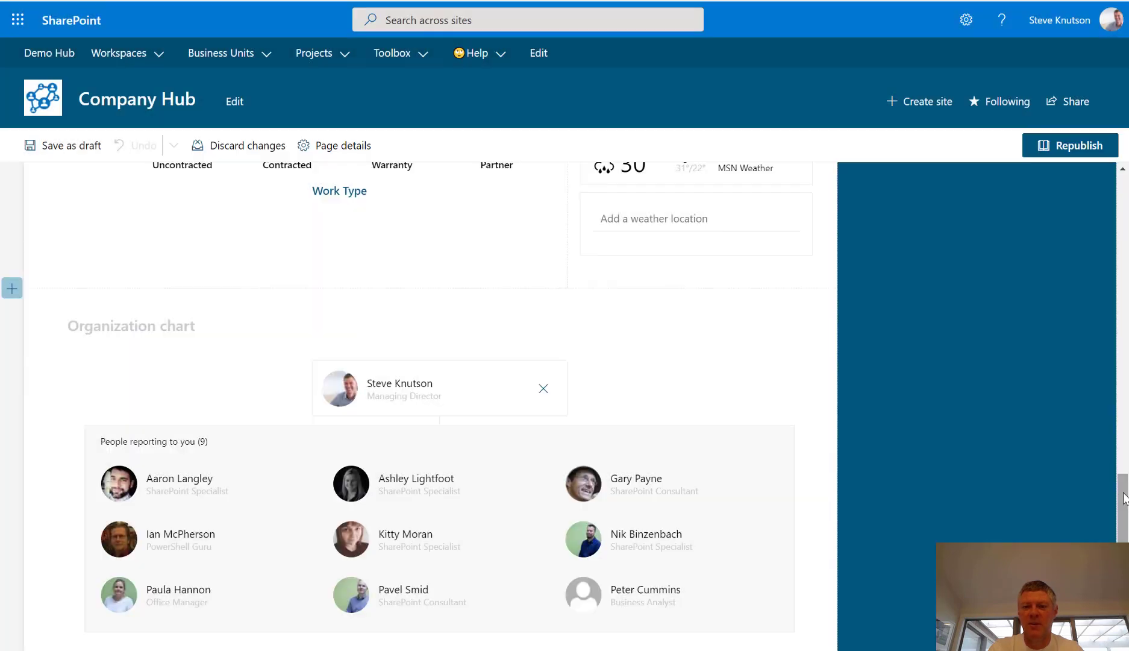
drag(1124, 498, 1127, 164)
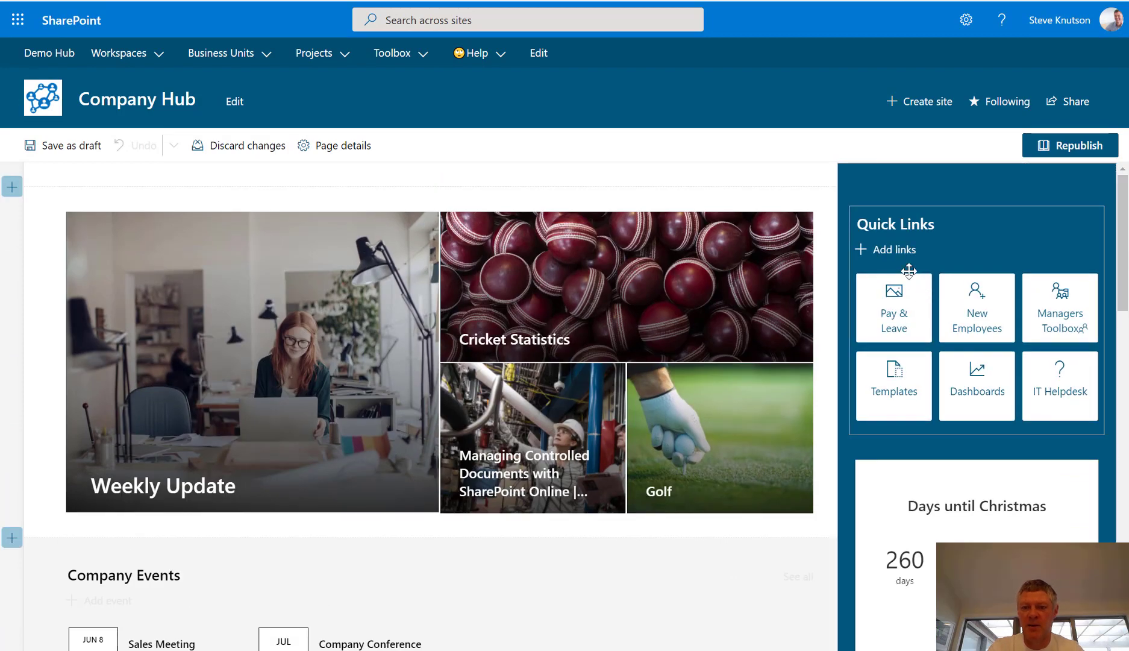
click(922, 253)
click(834, 218)
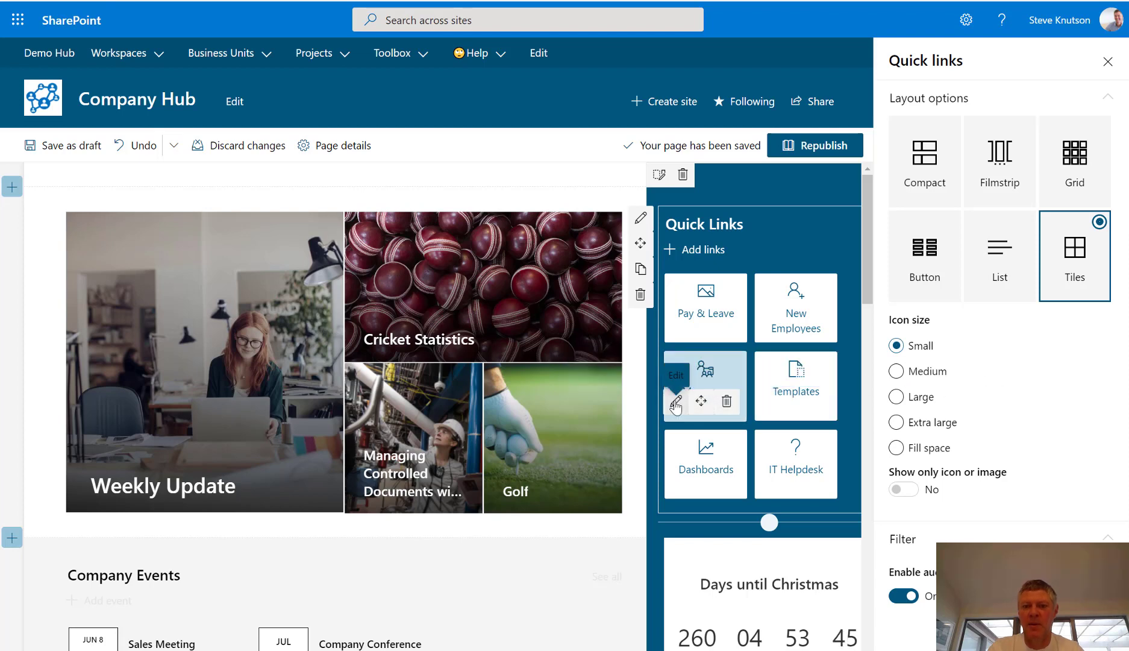
click(676, 401)
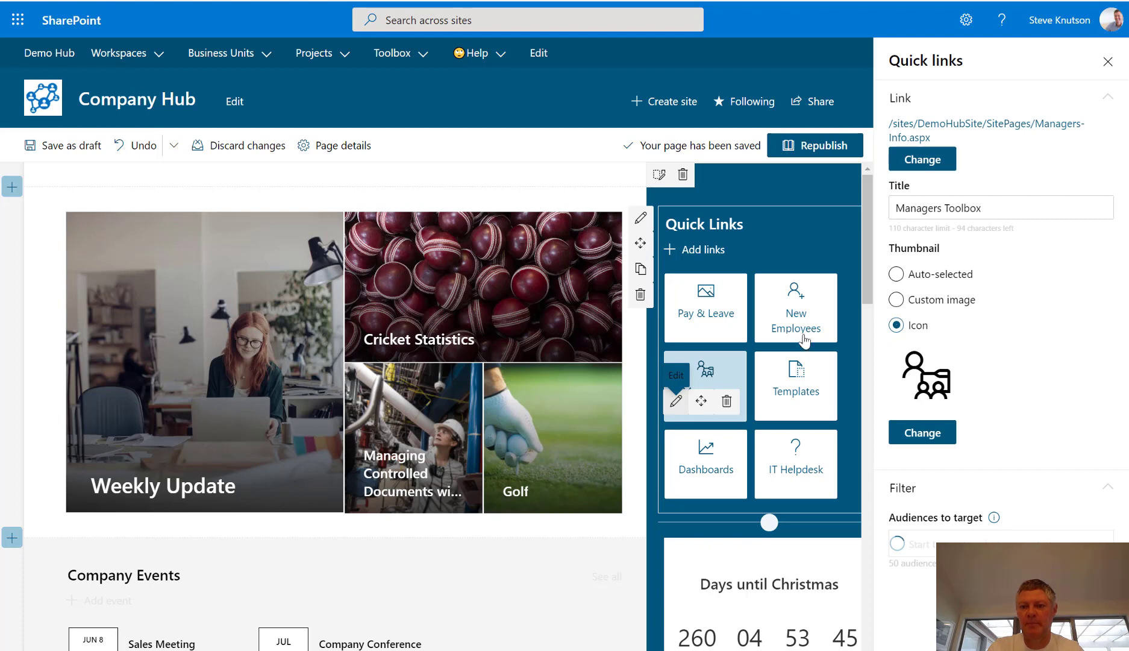
click(922, 159)
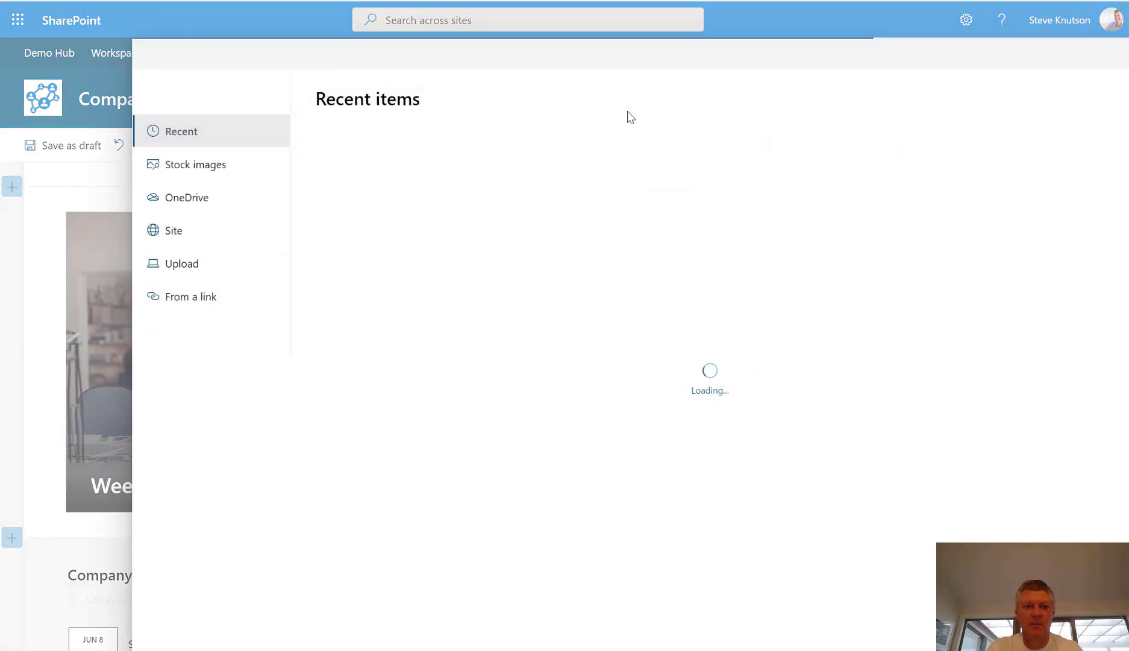
click(197, 302)
text(https://stratostech.sharepoint.com/sites/DemoHubSite/SitePages/Managers-Info.aspx)
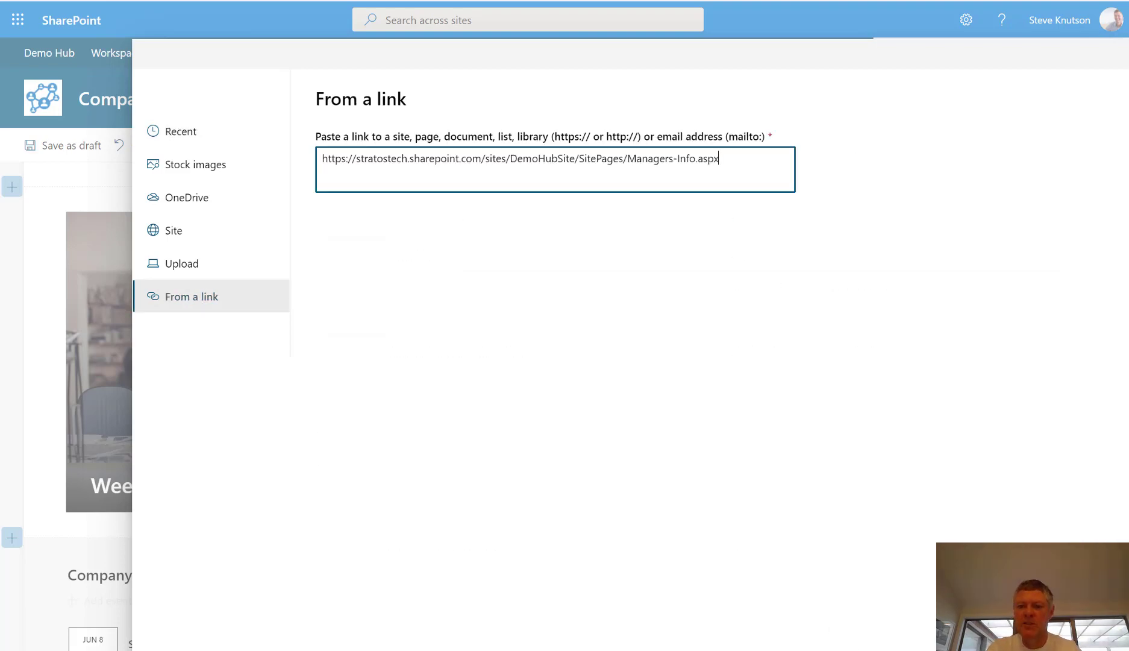
key(Return)
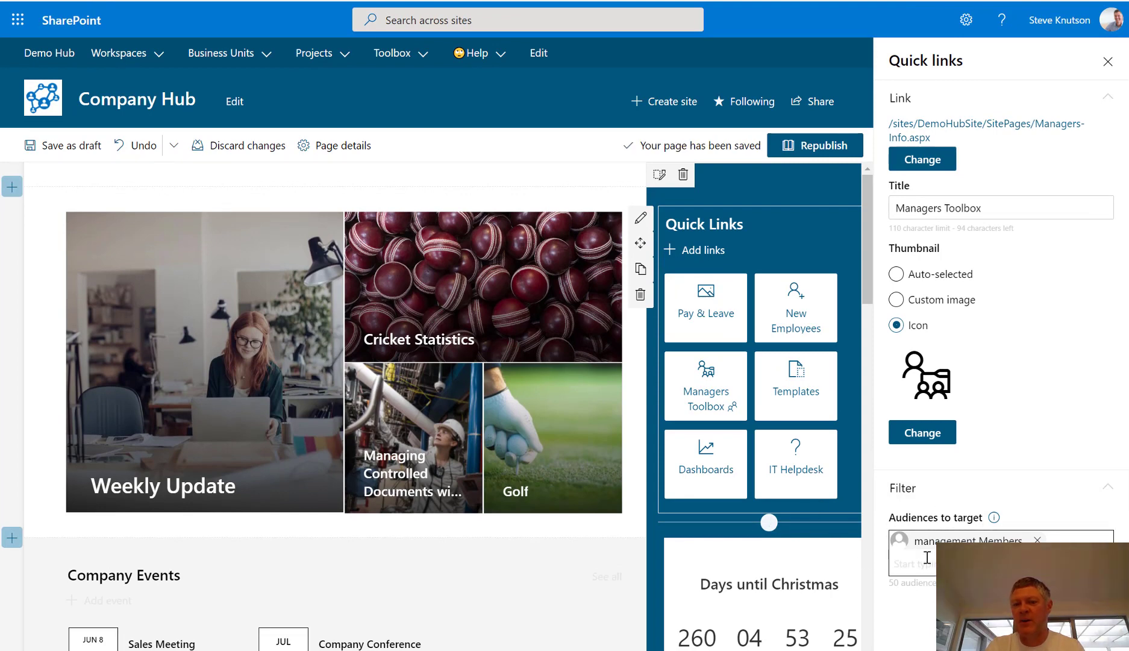
Close the quick link settings, republish the home page and follow the Managers Toolbox link.
click(1108, 62)
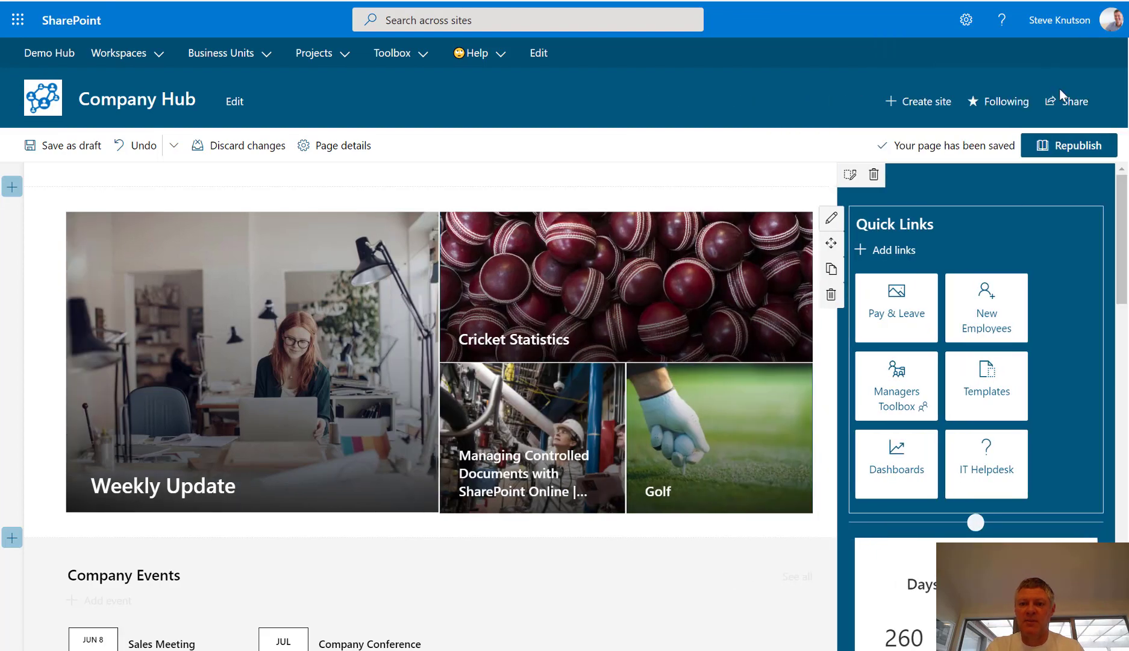
click(1062, 151)
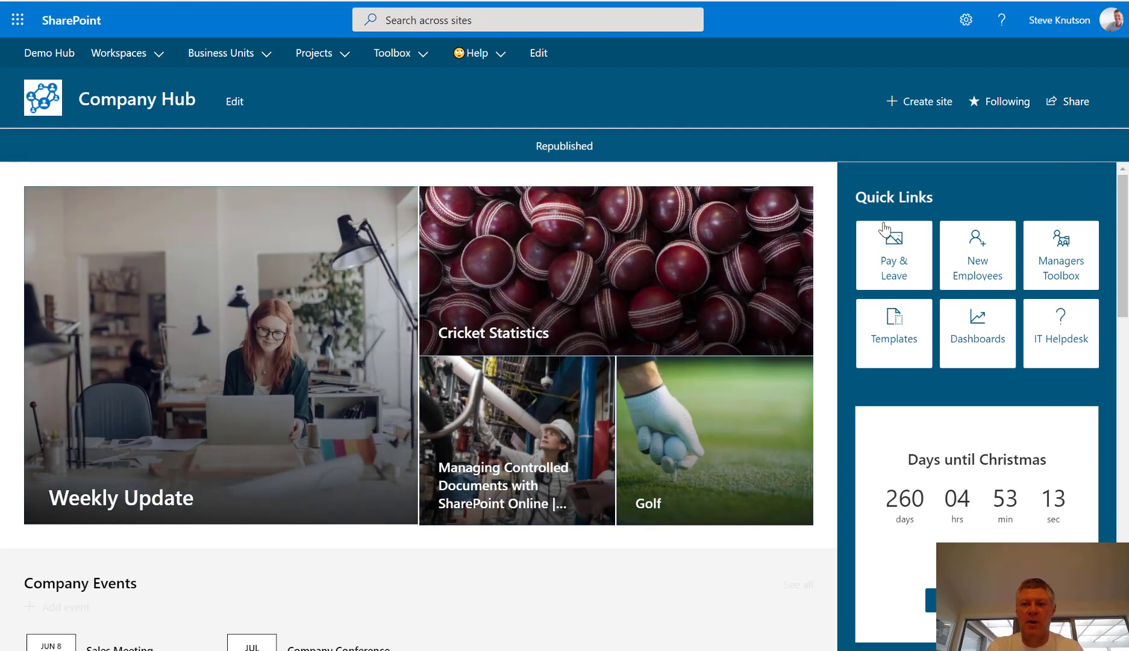
click(1073, 272)
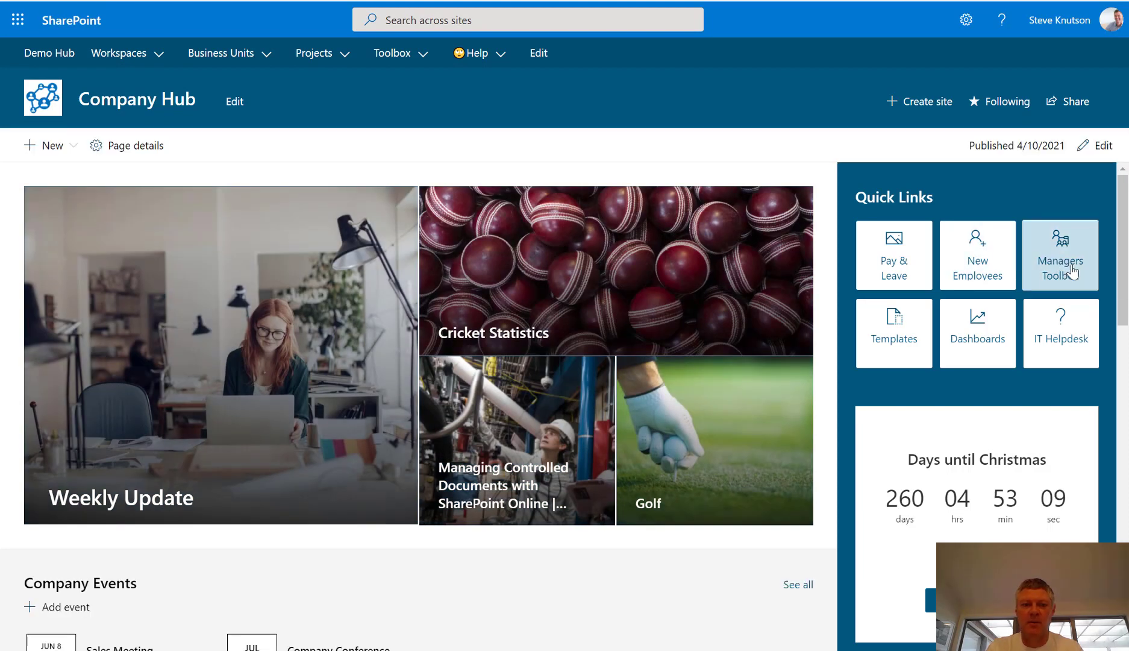